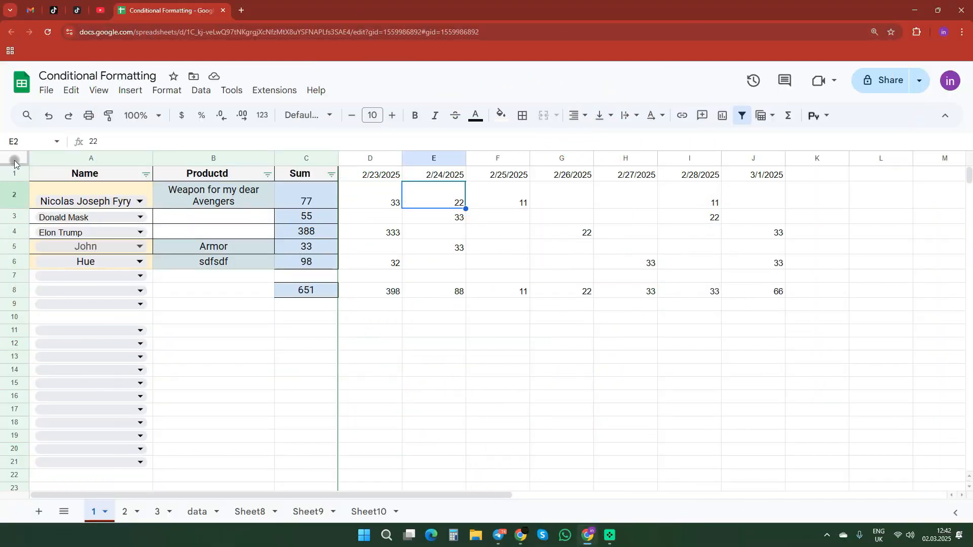
# - Clear the fill color from the entire sheet and remove the filter from the header row
pyautogui.click(14, 162)
pyautogui.click(500, 115)
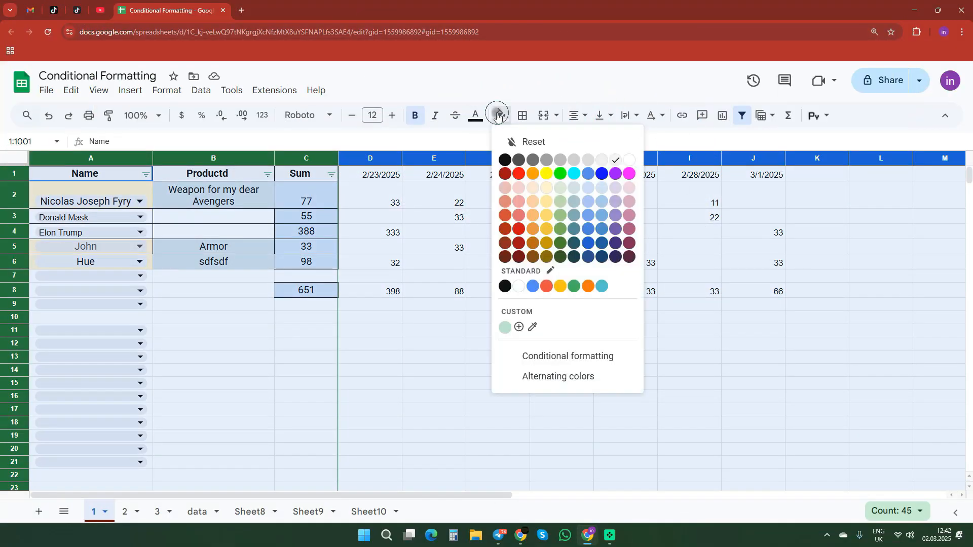
pyautogui.click(517, 141)
pyautogui.click(478, 278)
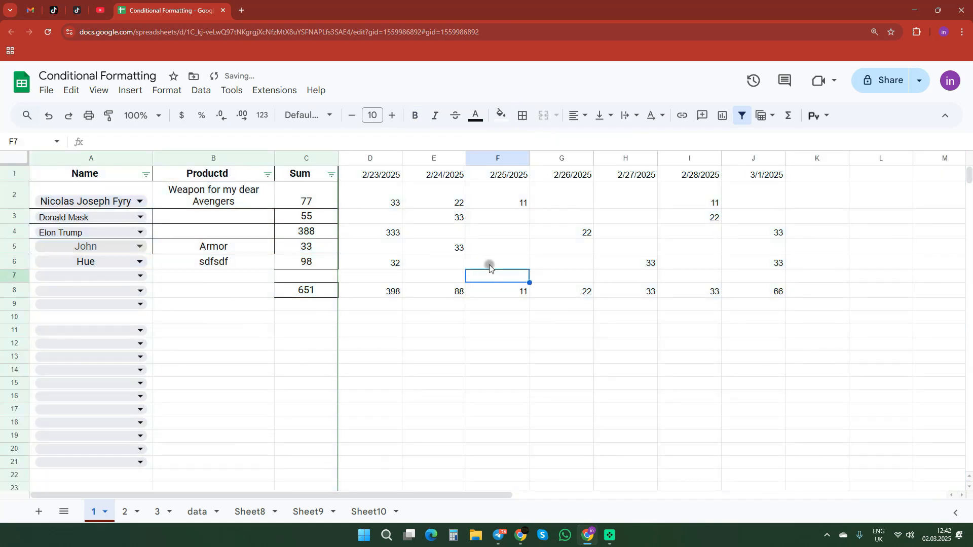
pyautogui.click(522, 234)
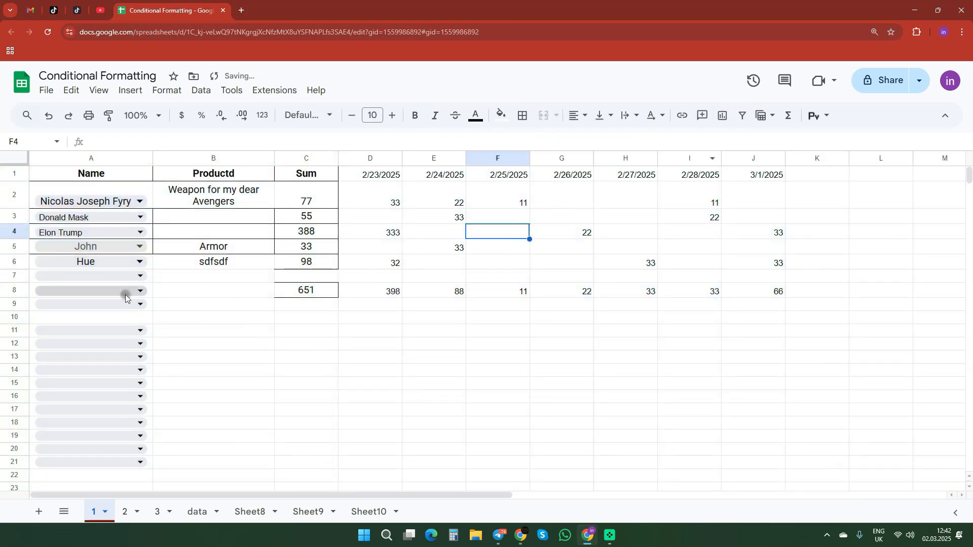
pyautogui.click(552, 276)
# - Start a conditional formatting rule for A2:A6 with the Is not empty condition
pyautogui.moveTo(142, 191); pyautogui.dragTo(117, 387)
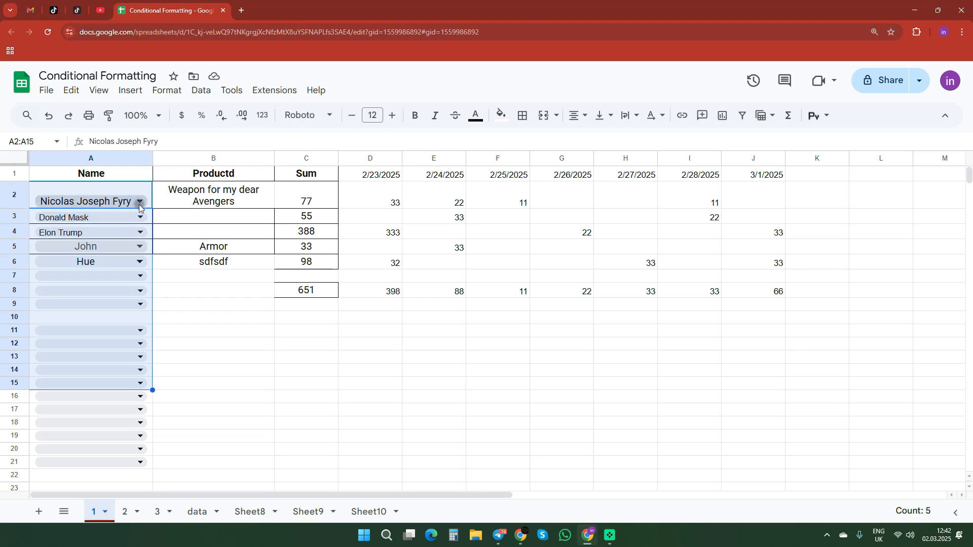
pyautogui.click(248, 244)
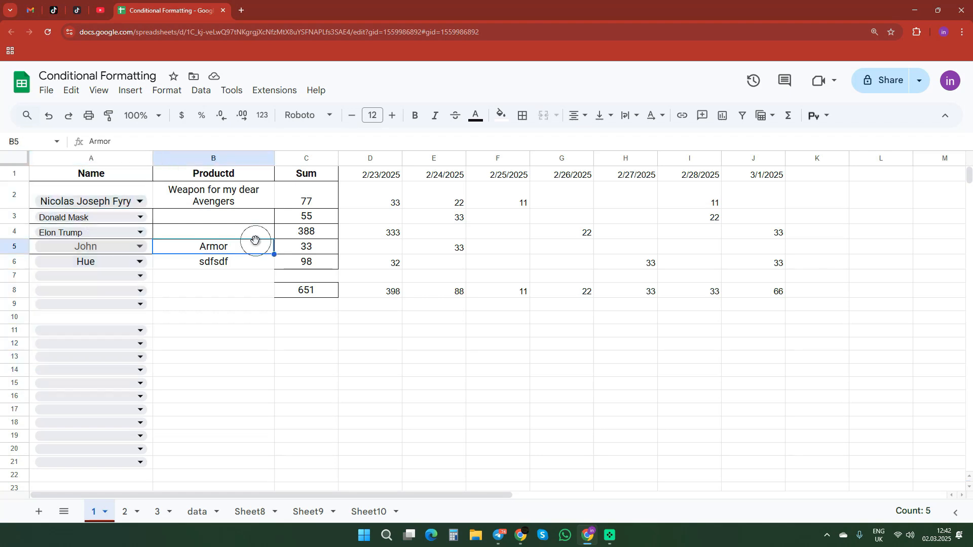
pyautogui.click(139, 190)
pyautogui.moveTo(141, 188); pyautogui.dragTo(123, 263)
pyautogui.rightClick(136, 195)
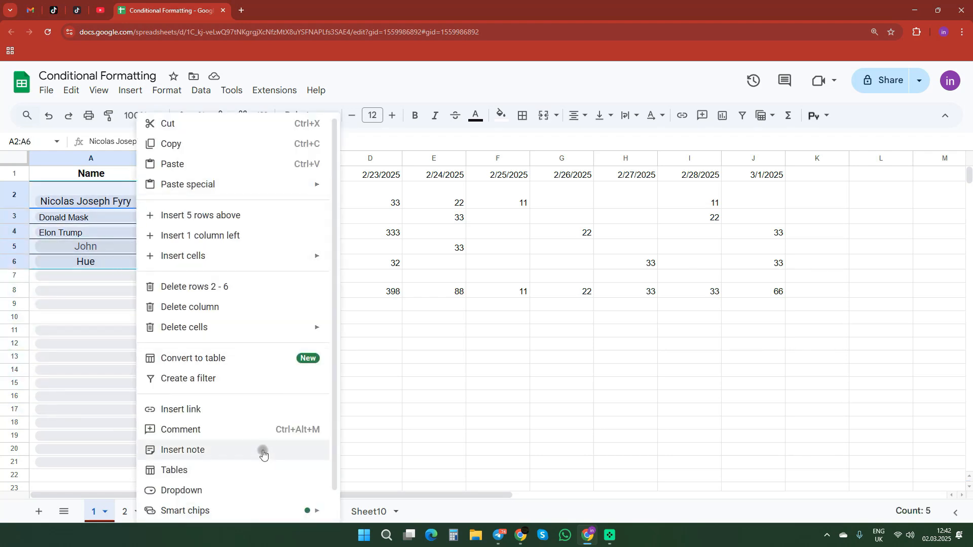
pyautogui.scroll(-2, 262, 451)
pyautogui.moveTo(323, 517)
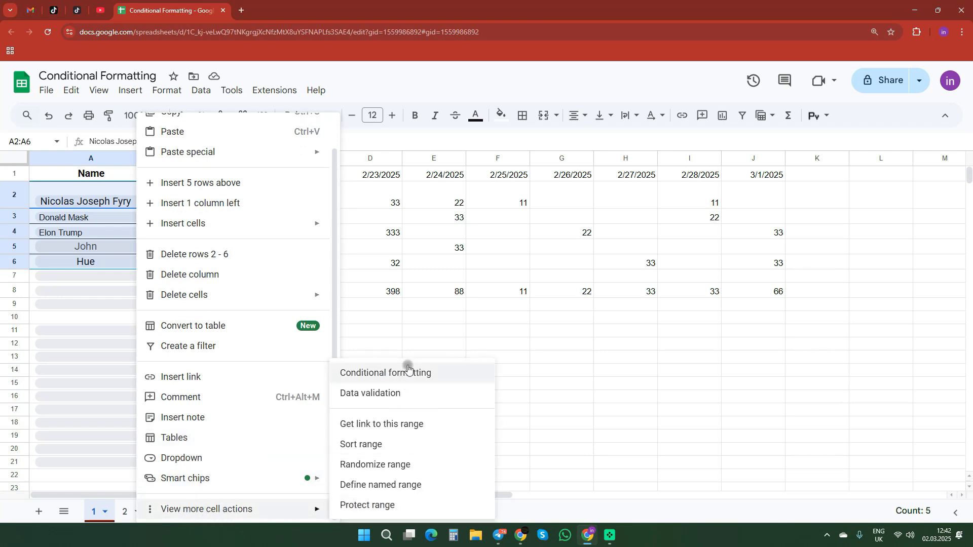
pyautogui.click(424, 373)
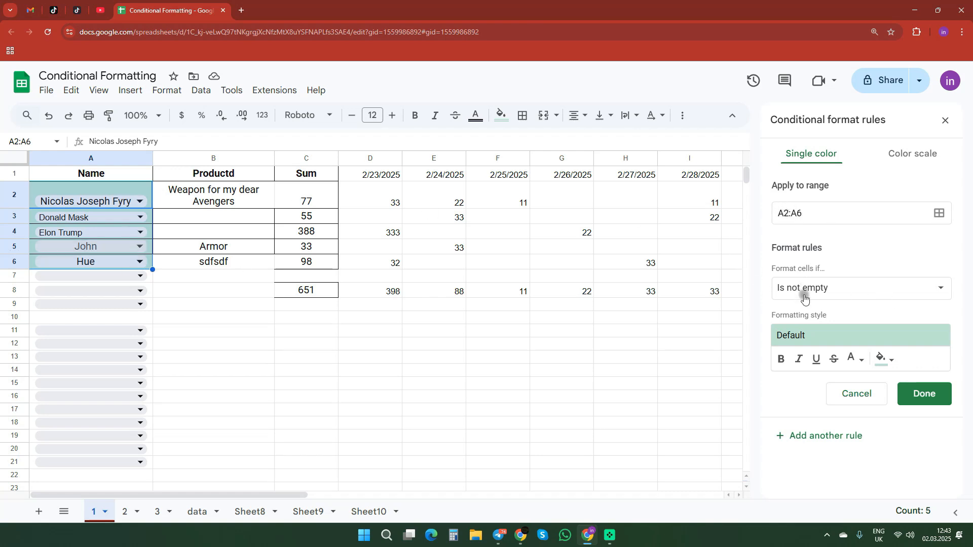
pyautogui.click(836, 291)
pyautogui.scroll(-3, 834, 433)
pyautogui.scroll(5, 833, 433)
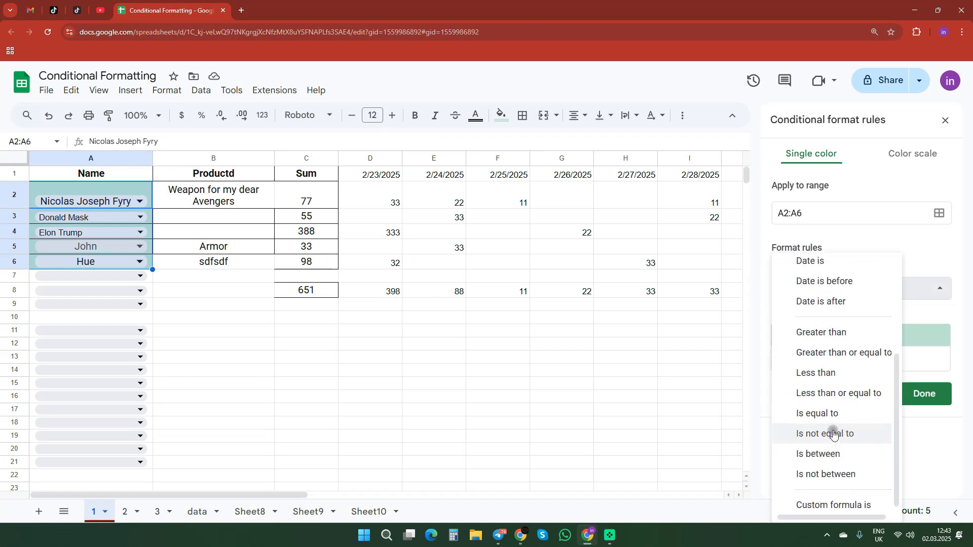
pyautogui.click(860, 284)
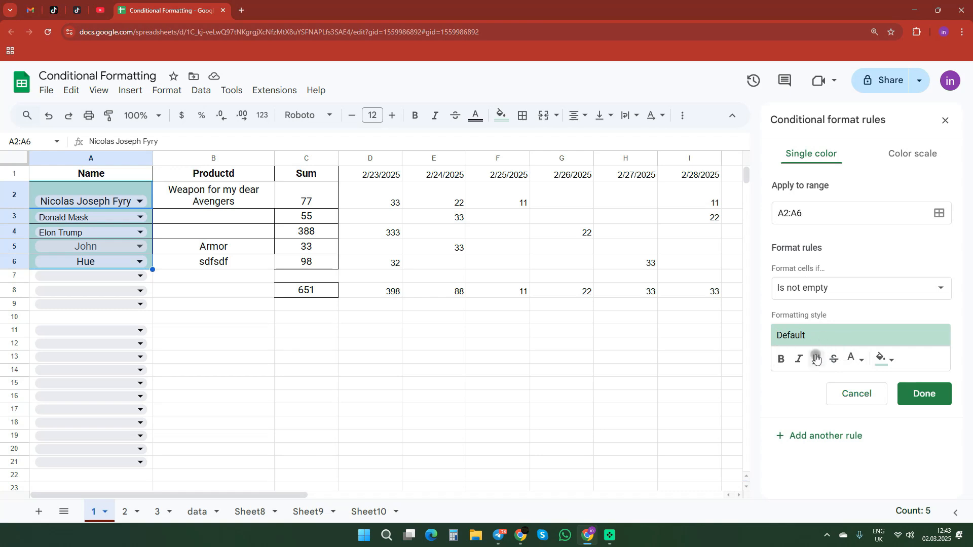
# - Style the rule with red text on an orange fill, and test it by clearing cell A6
pyautogui.click(859, 358)
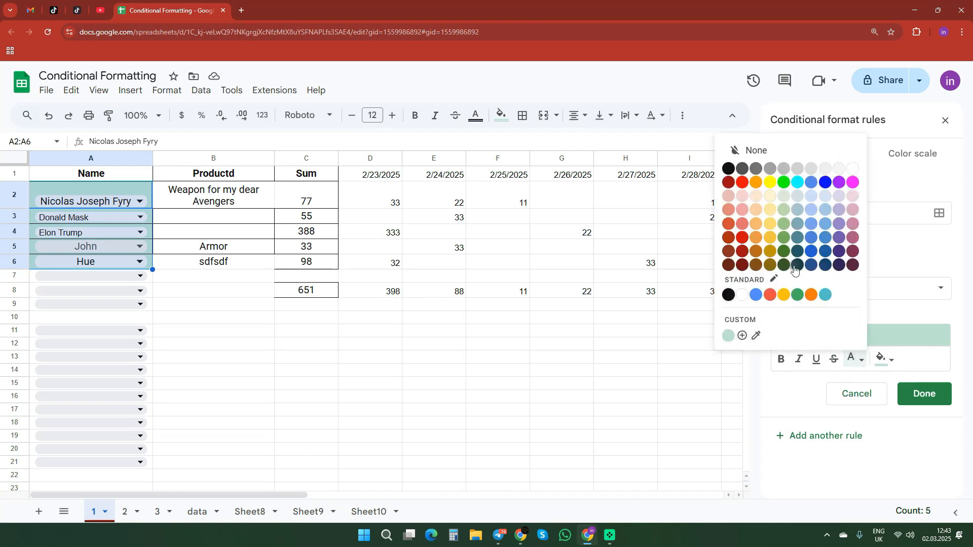
pyautogui.click(745, 183)
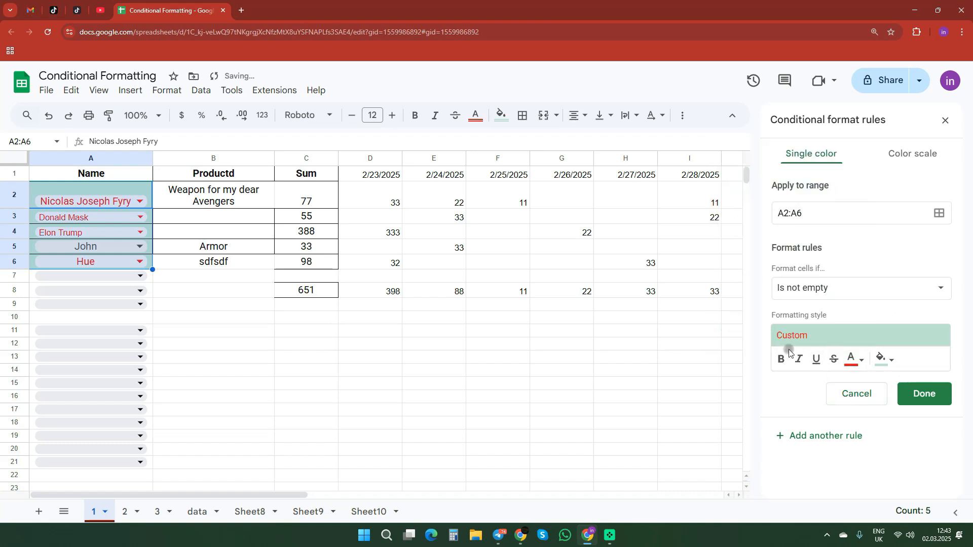
pyautogui.click(884, 360)
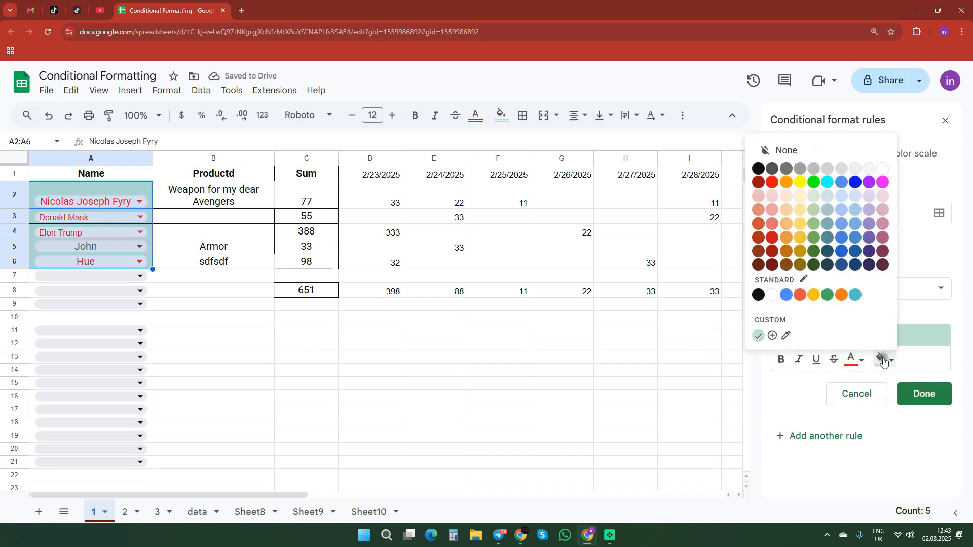
pyautogui.click(785, 182)
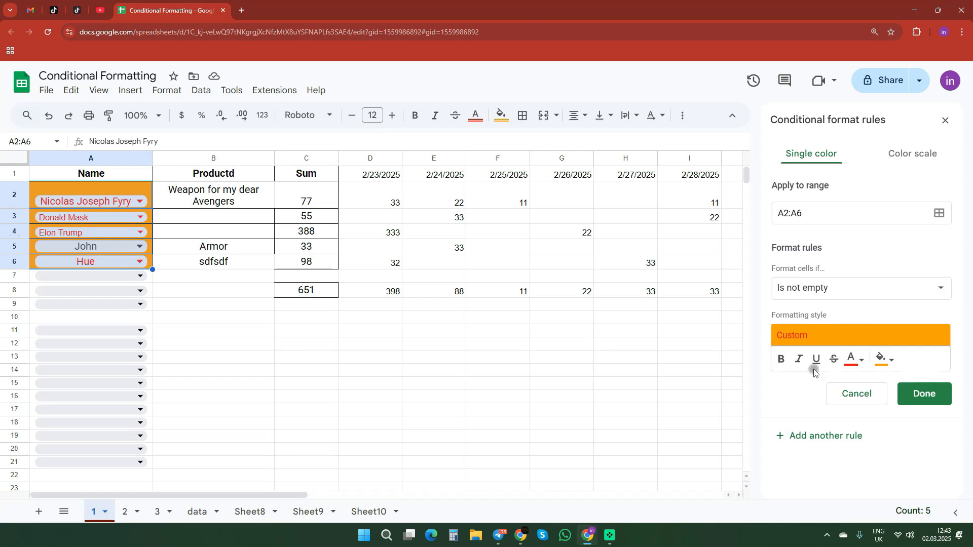
pyautogui.click(151, 264)
pyautogui.press('Delete')
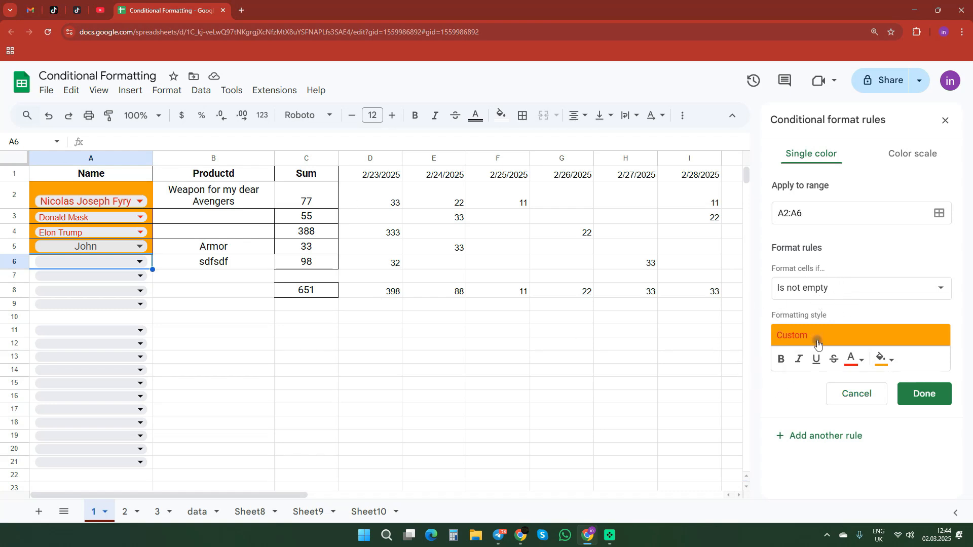
# - Change the rule's condition to Text contains, using the name copied from cell A2
pyautogui.click(925, 296)
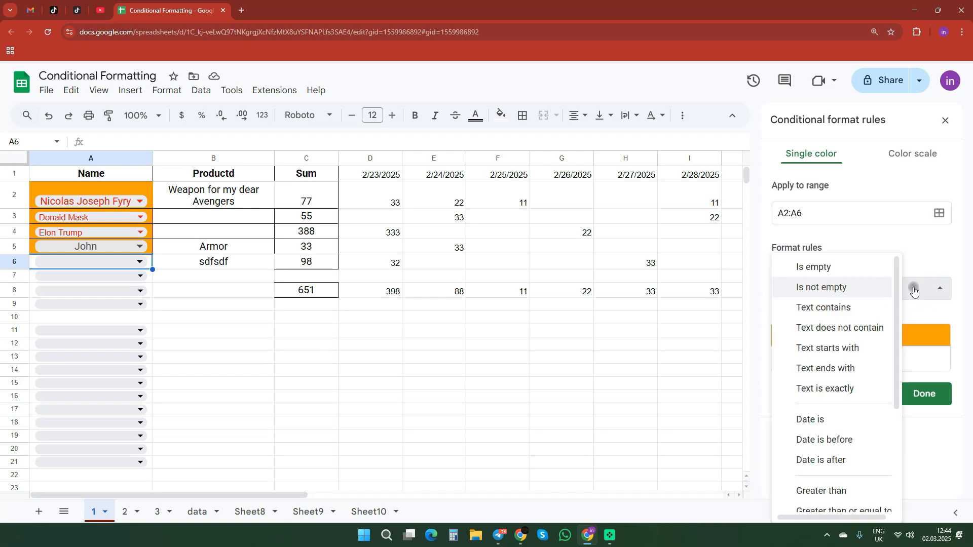
pyautogui.click(825, 307)
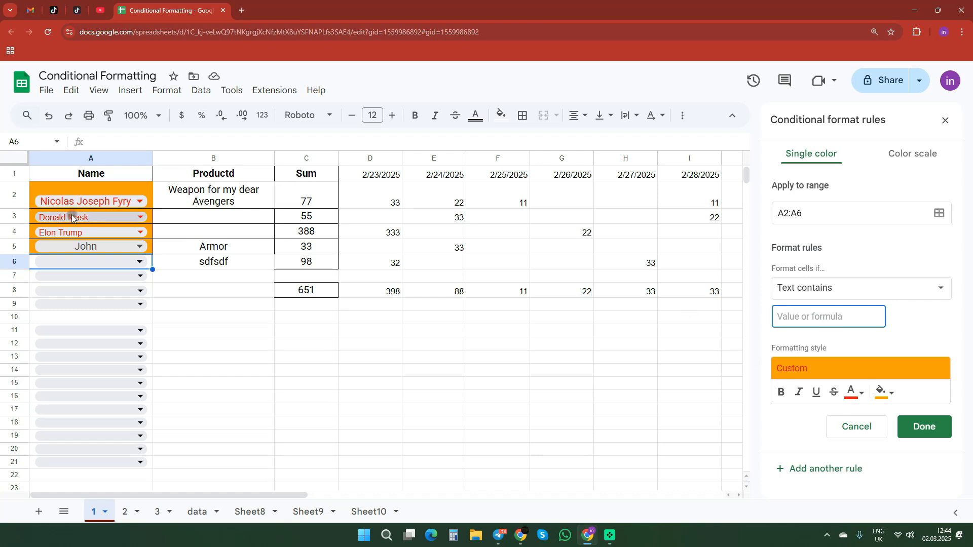
pyautogui.click(131, 191)
pyautogui.hotkey('ctrl', 'c')
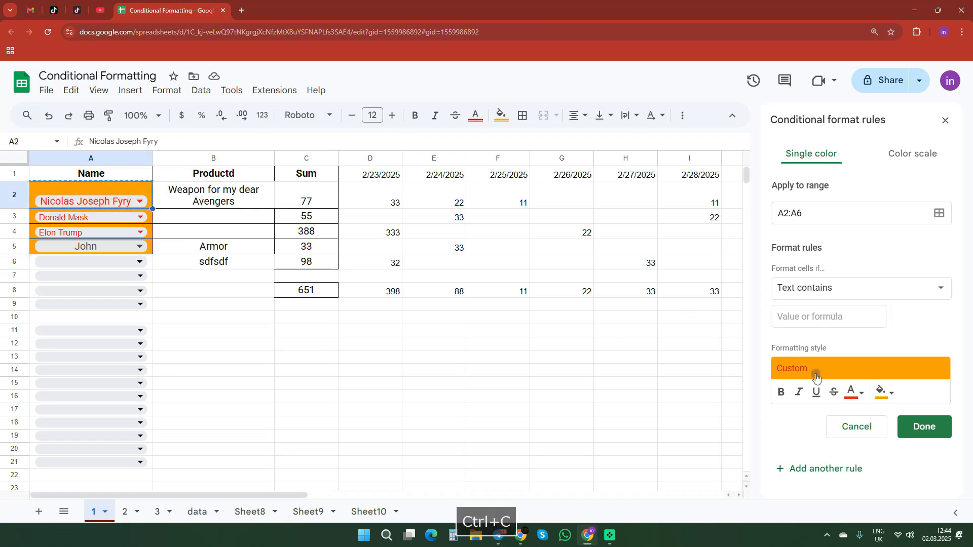
pyautogui.click(791, 310)
pyautogui.hotkey('ctrl', 'v')
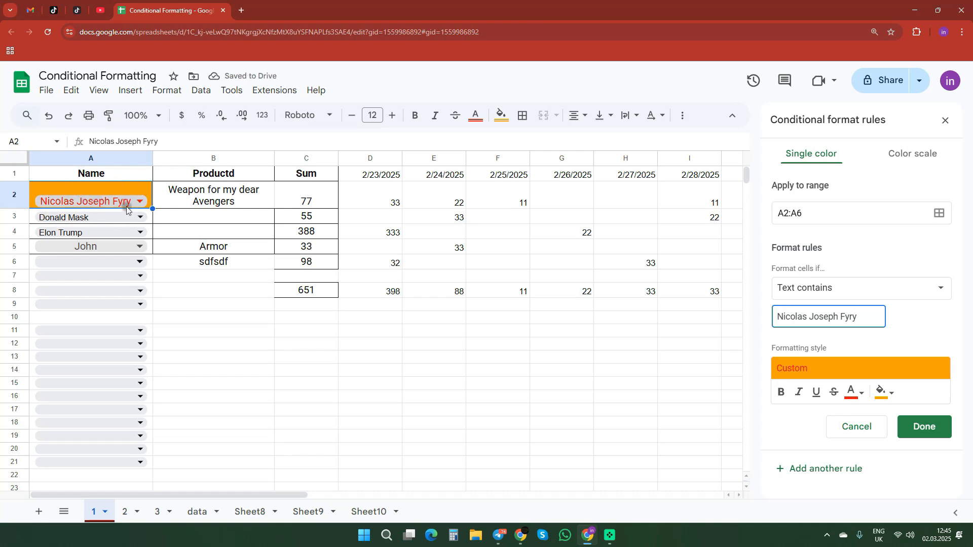
# - Finish the rule with a yellow fill and dark brown text, and test it by choosing the same name in cell A4
pyautogui.click(887, 393)
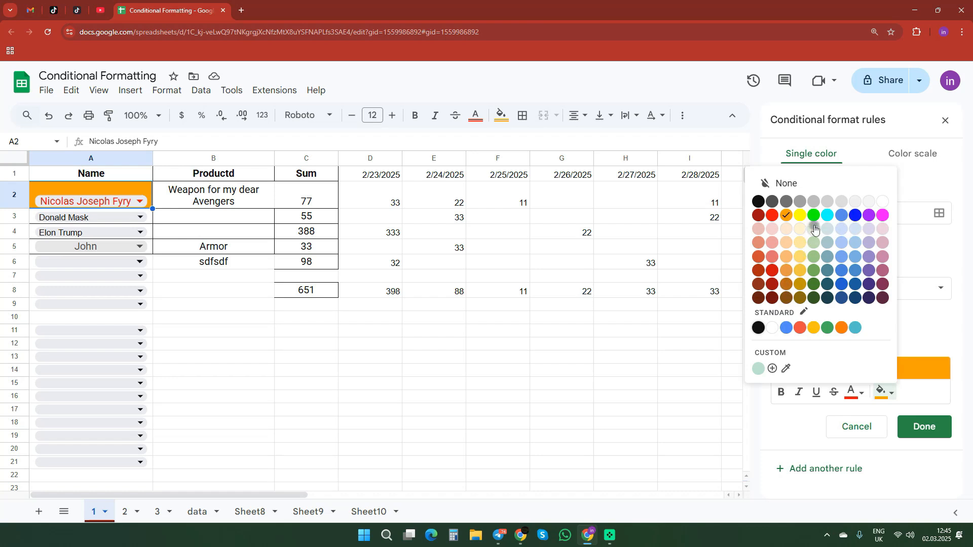
pyautogui.click(799, 215)
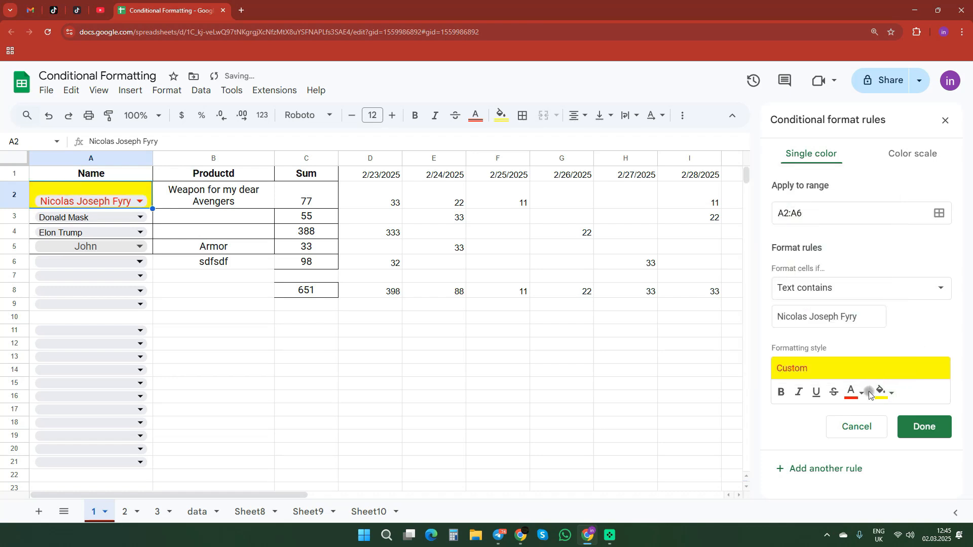
pyautogui.click(851, 393)
pyautogui.click(727, 299)
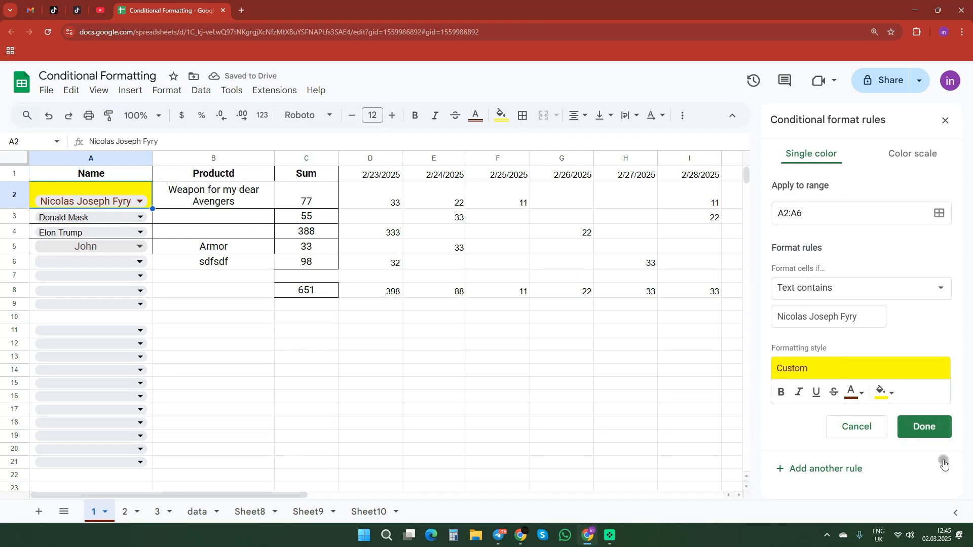
pyautogui.click(930, 428)
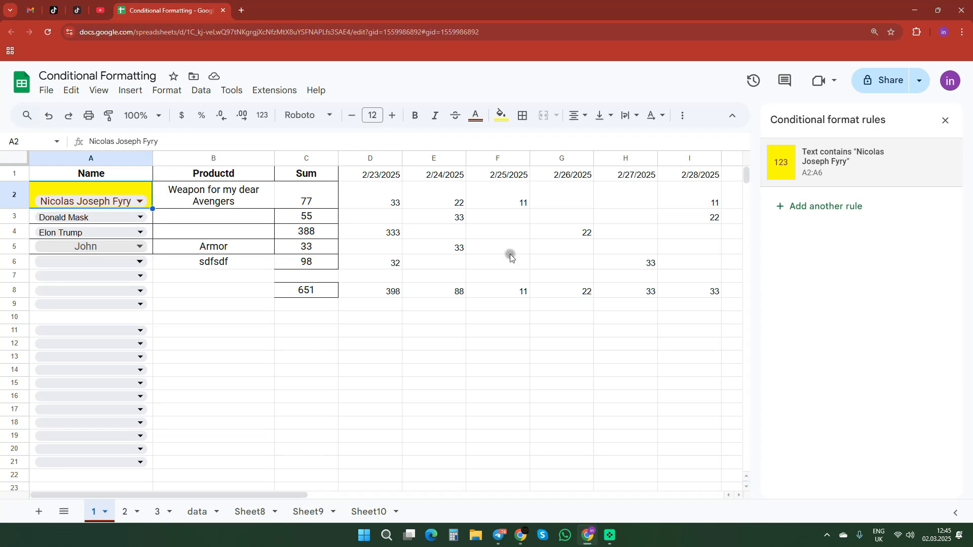
pyautogui.click(133, 232)
pyautogui.click(104, 285)
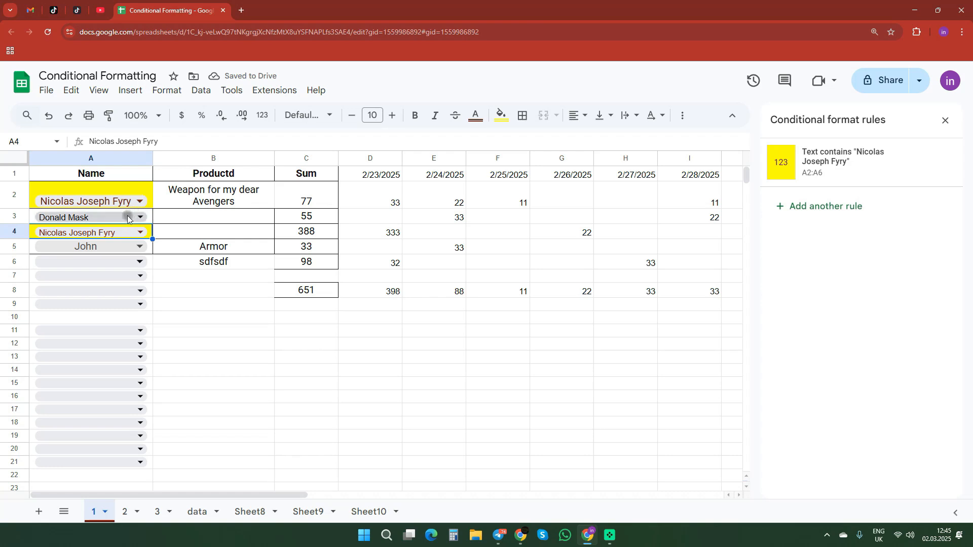
# - Apply borders to all cells in A2:C6
pyautogui.moveTo(98, 187); pyautogui.dragTo(332, 265)
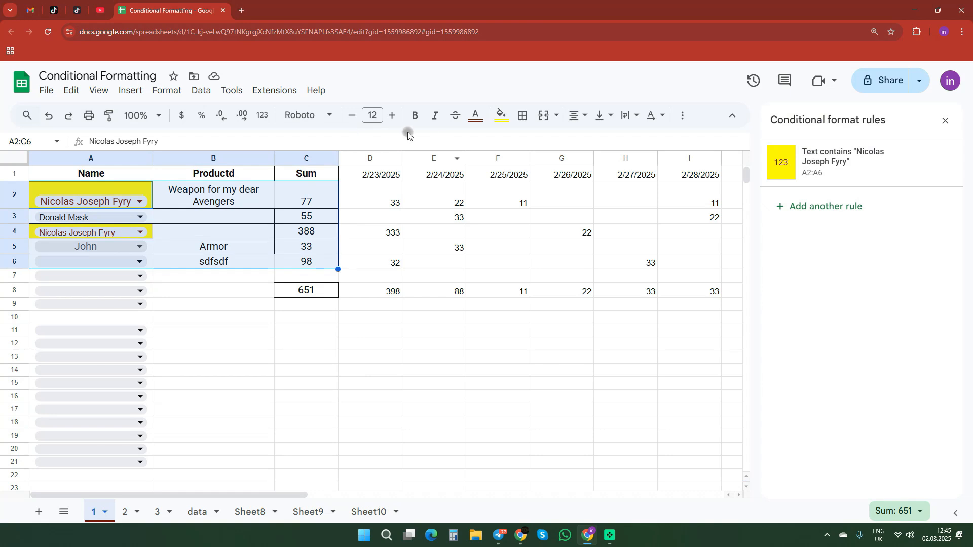
pyautogui.click(524, 116)
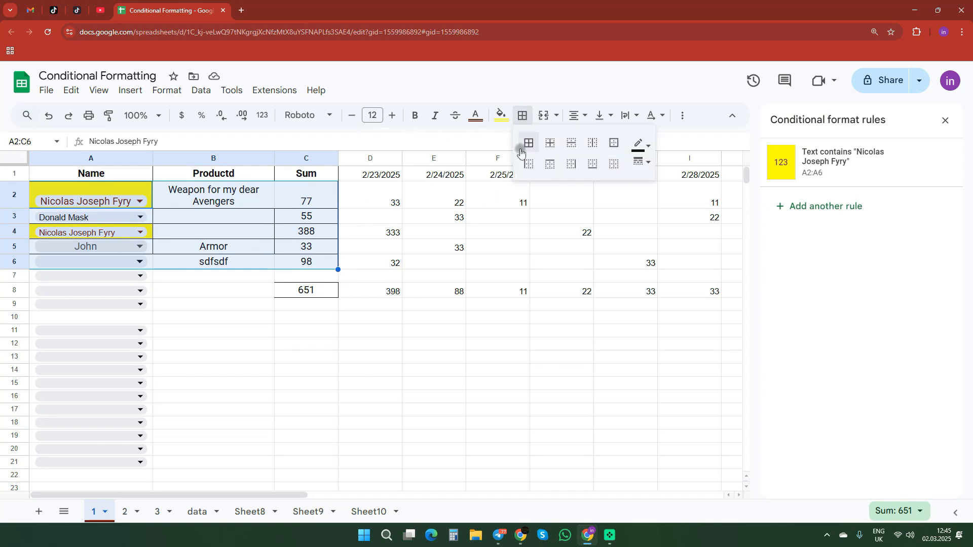
pyautogui.click(194, 228)
# - Center the contents of rows 1 to 8 horizontally and vertically
pyautogui.moveTo(15, 177); pyautogui.dragTo(15, 291)
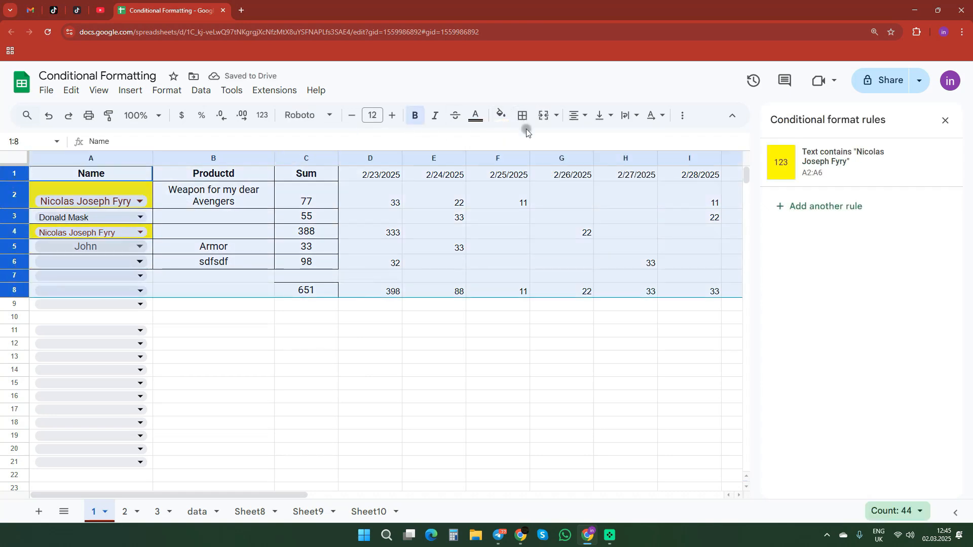
pyautogui.click(577, 116)
pyautogui.click(580, 140)
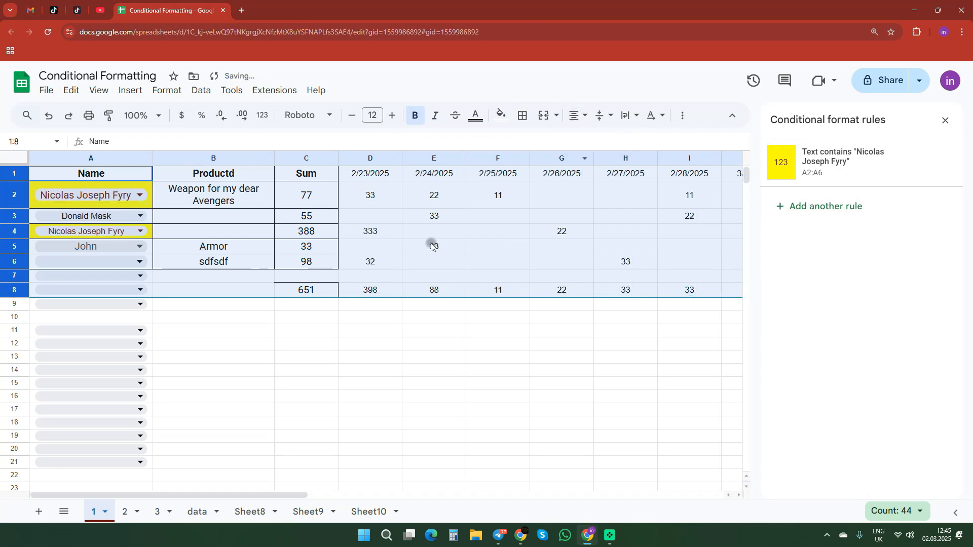
pyautogui.click(373, 232)
# - Apply borders to all cells in the totals row range A8:C8
pyautogui.moveTo(124, 291); pyautogui.dragTo(325, 294)
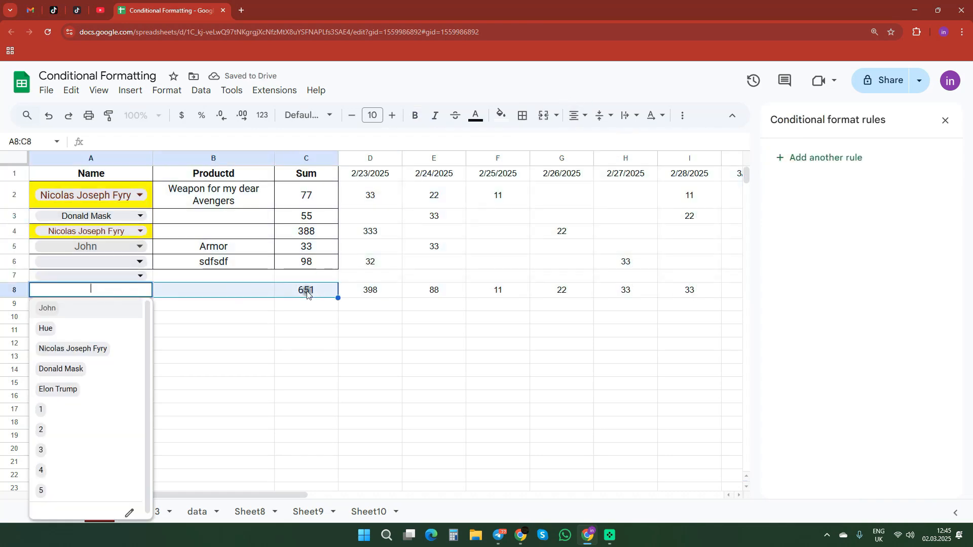
pyautogui.click(308, 291)
# - Add a second Text contains rule for A2:A6, using the name copied from cell A3
pyautogui.click(150, 189)
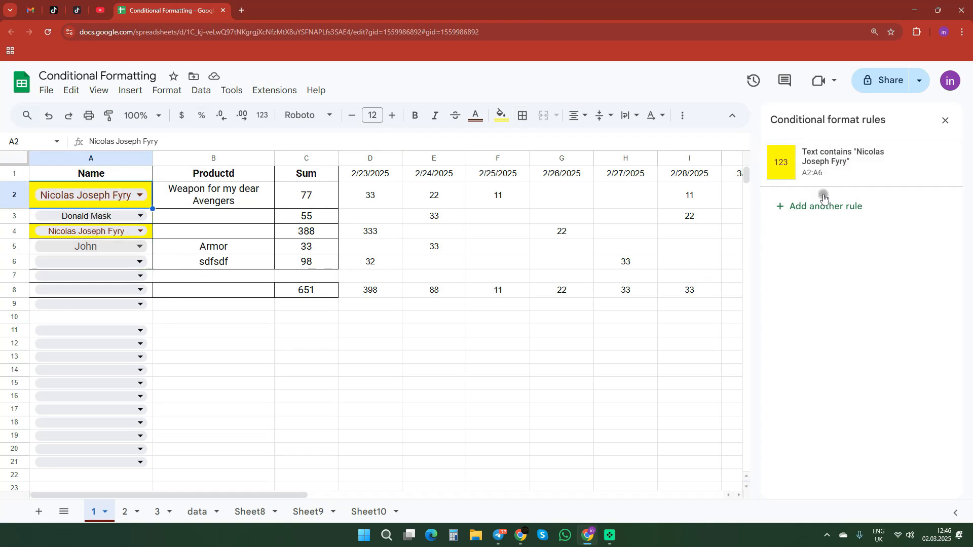
pyautogui.click(836, 169)
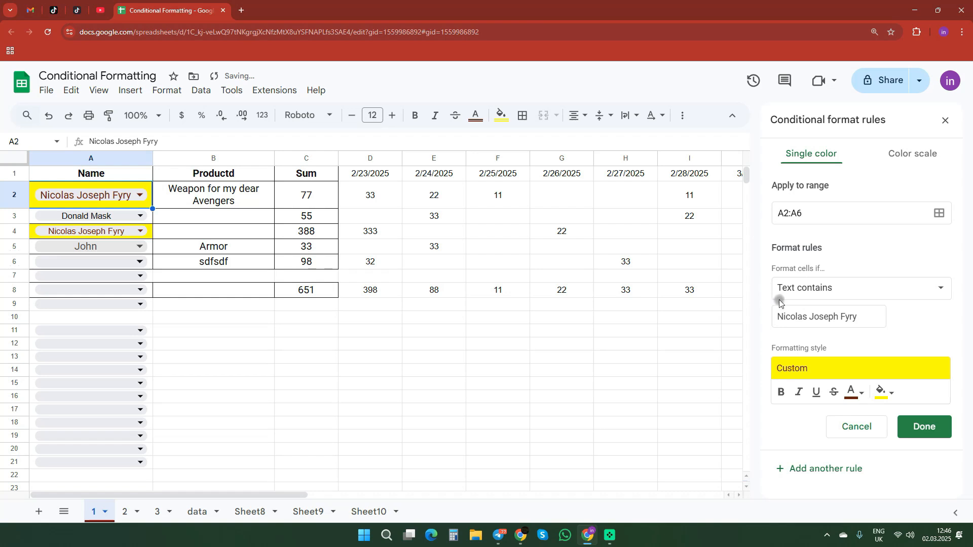
pyautogui.click(147, 219)
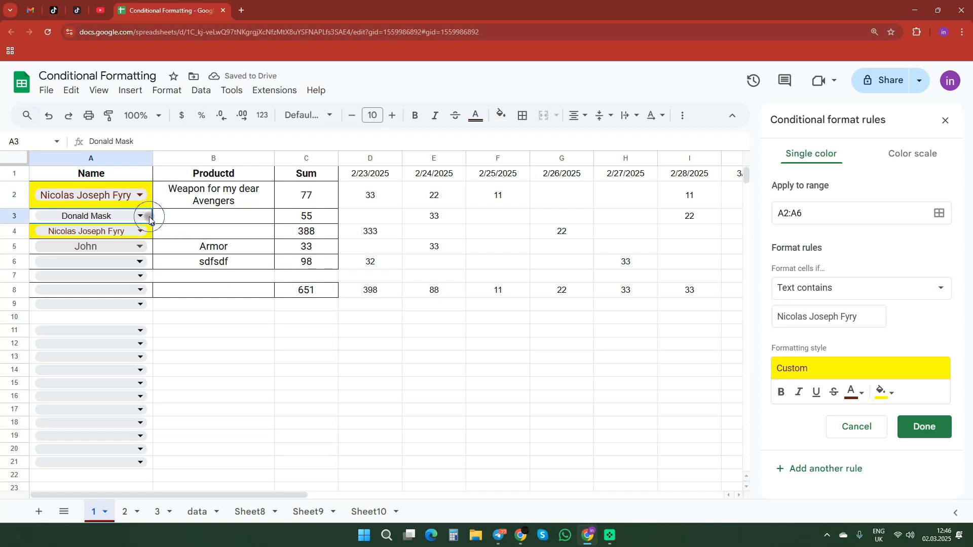
pyautogui.hotkey('ctrl', 'c')
pyautogui.tripleClick(869, 315)
pyautogui.hotkey('ctrl', 'v')
# - Give the second rule a blue fill with orange text, and test it by choosing the matching name in cell A5
pyautogui.click(885, 392)
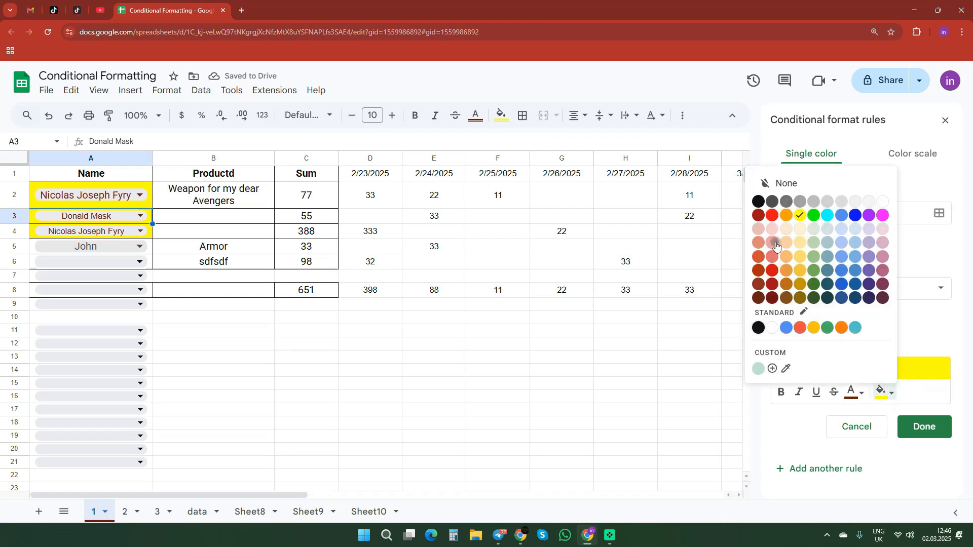
pyautogui.click(855, 215)
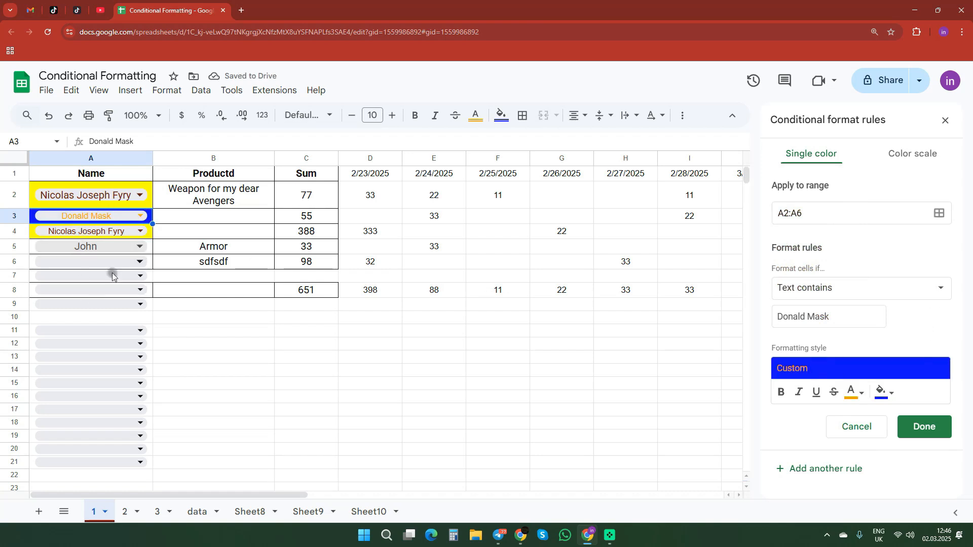
pyautogui.click(139, 274)
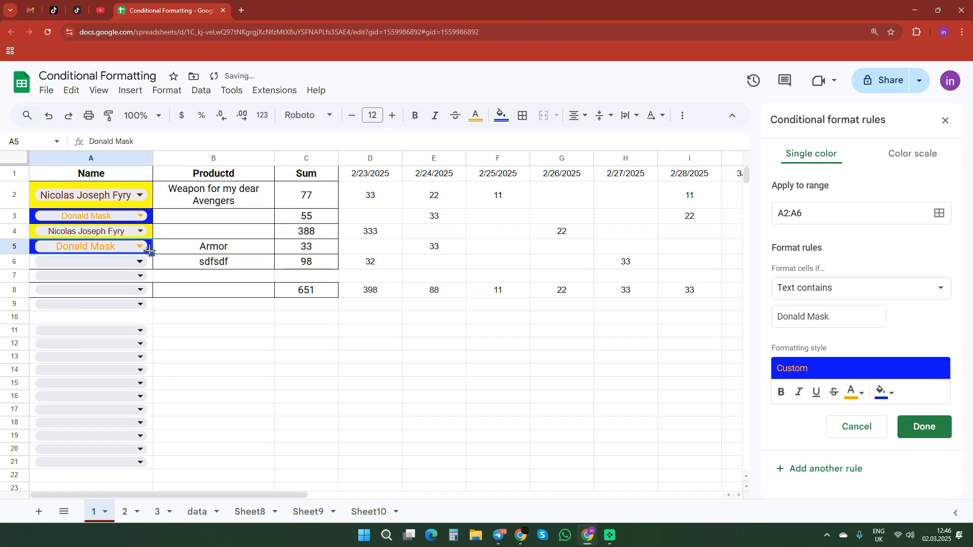
# - Clear the name in A5 and add a third Text contains rule for A2:A6 with a light orange fill
pyautogui.press('Delete')
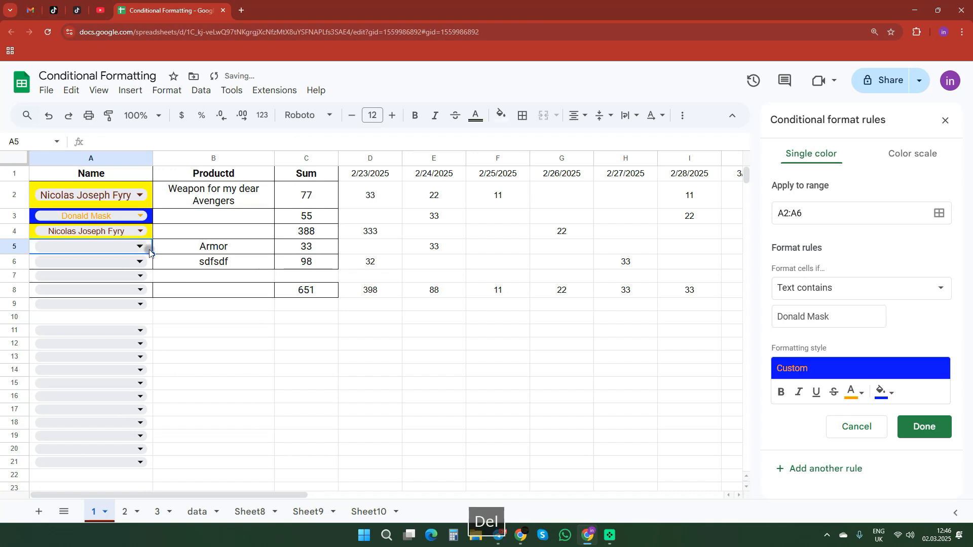
pyautogui.click(837, 470)
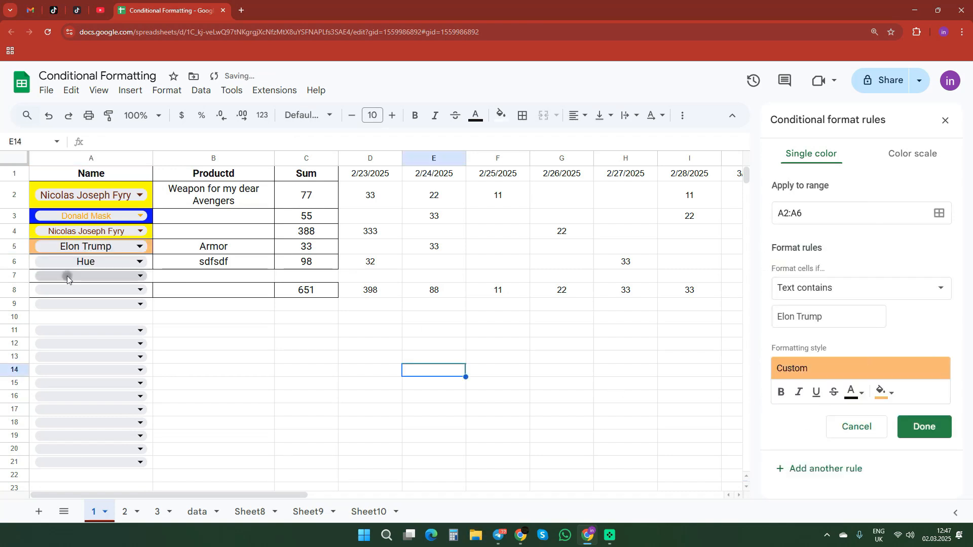
# - Add a fourth Text contains rule for A2:A6 using the name copied from A6, with a red fill, and save it
pyautogui.click(139, 261)
pyautogui.hotkey('ctrl', 'c')
pyautogui.hotkey('ctrl', 'a')
pyautogui.hotkey('ctrl', 'c')
pyautogui.click(845, 464)
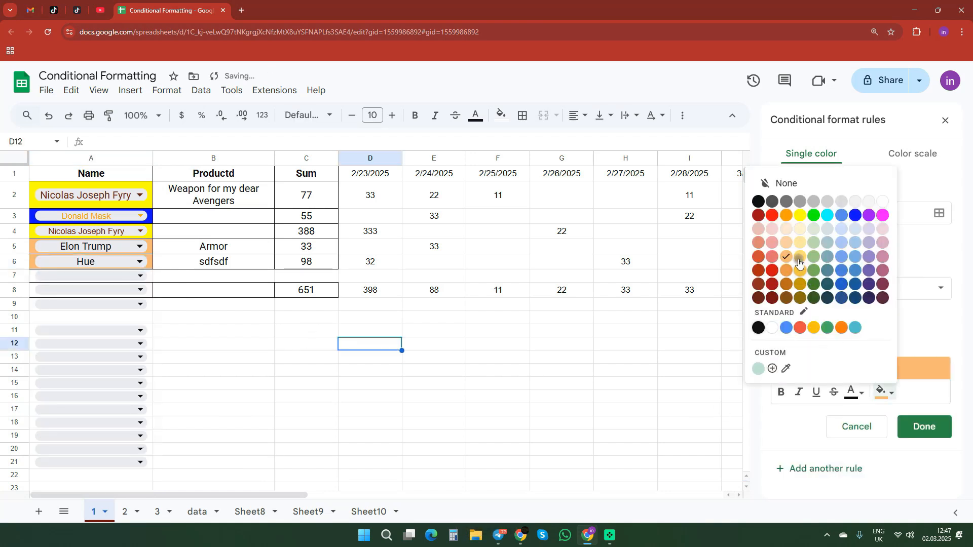
pyautogui.click(774, 218)
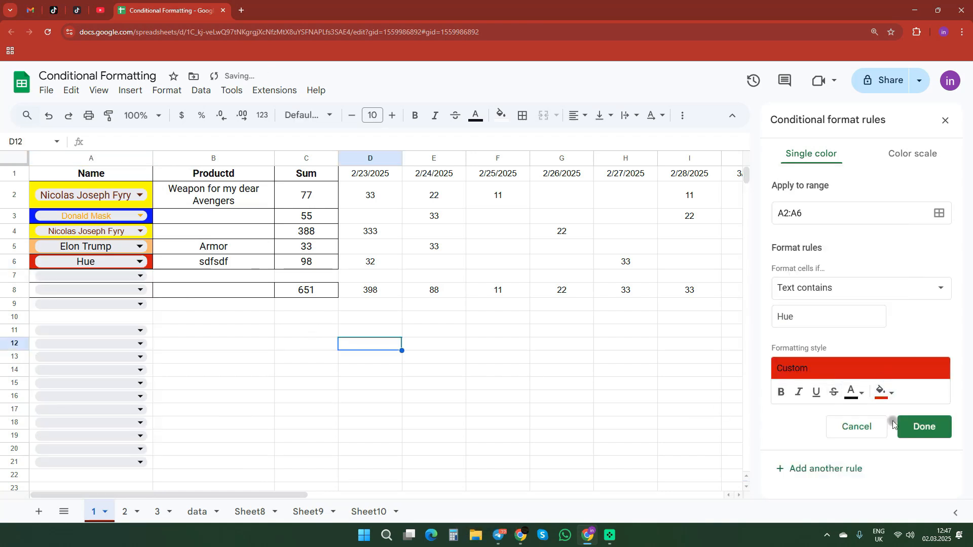
pyautogui.click(936, 430)
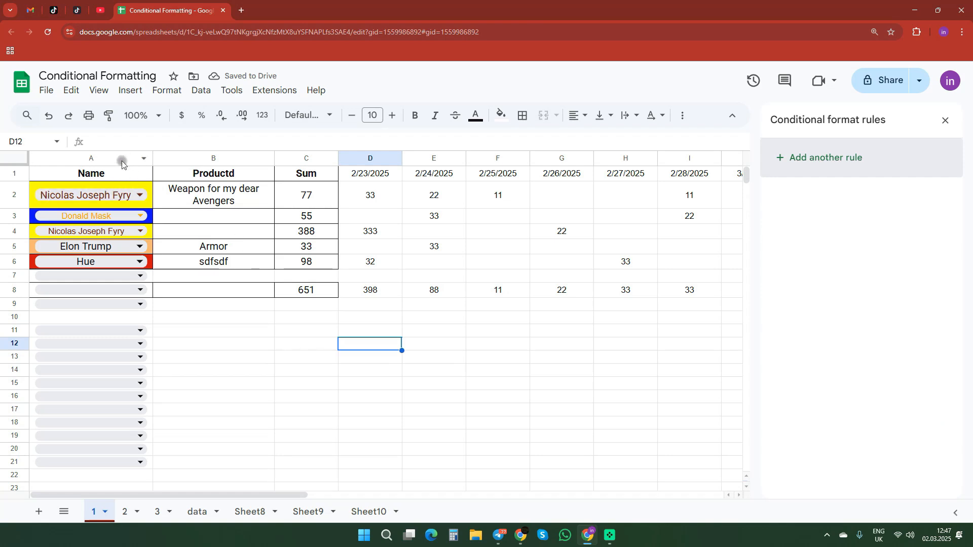
# - Review the conditional format rules applied to column A and the choices offered by the dropdown in A7
pyautogui.click(79, 158)
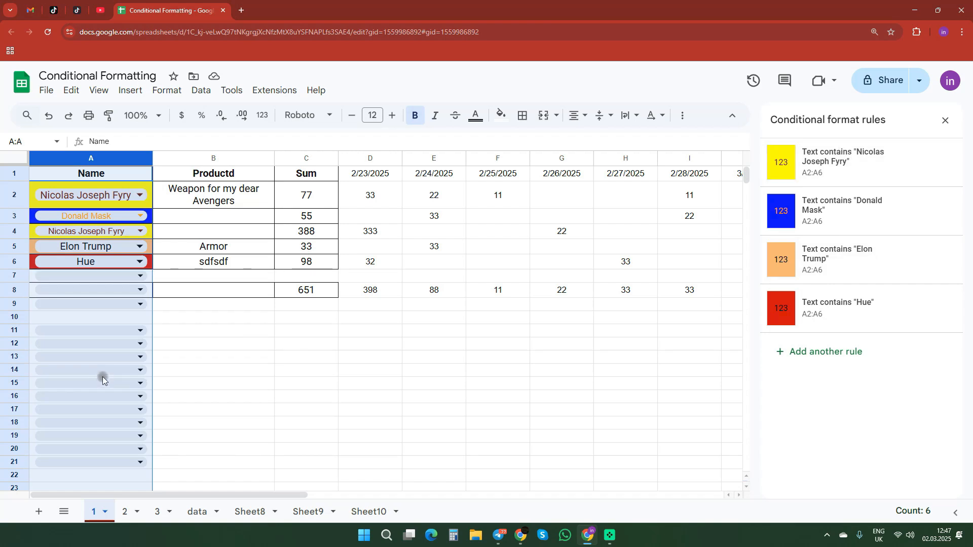
pyautogui.click(146, 276)
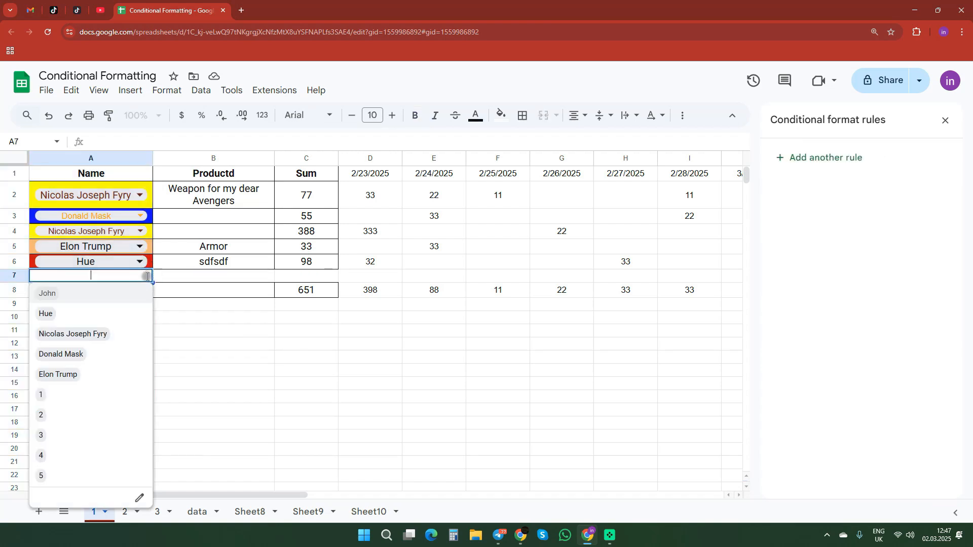
pyautogui.click(197, 288)
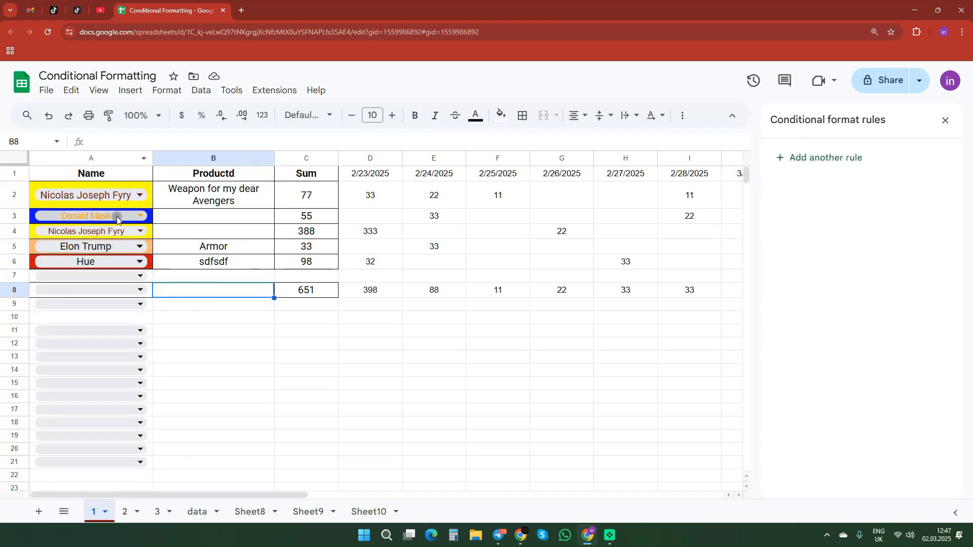
# - In the data validation rule of A7's dropdown, try dark red for the first option and light green for the second
pyautogui.click(147, 277)
pyautogui.rightClick(147, 277)
pyautogui.scroll(-2, 228, 498)
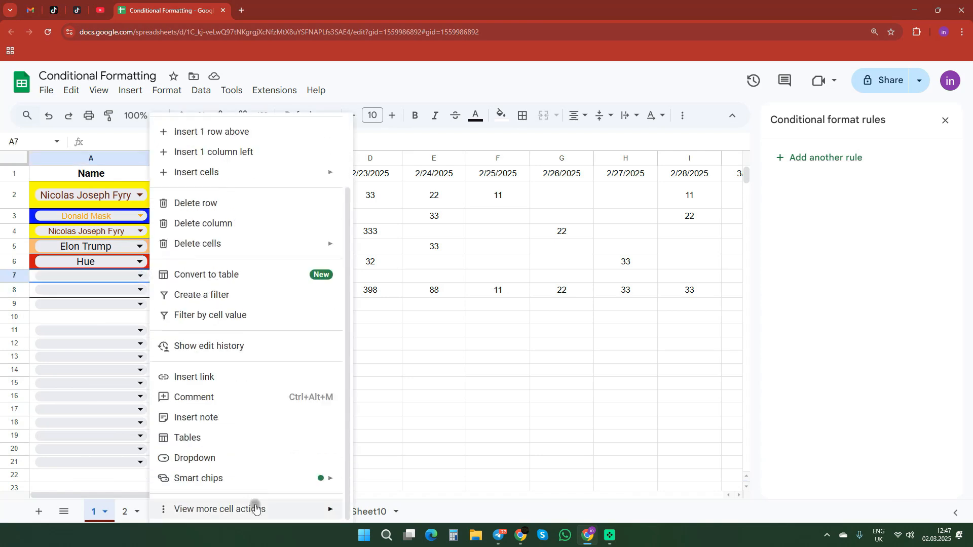
pyautogui.moveTo(253, 510)
pyautogui.click(412, 433)
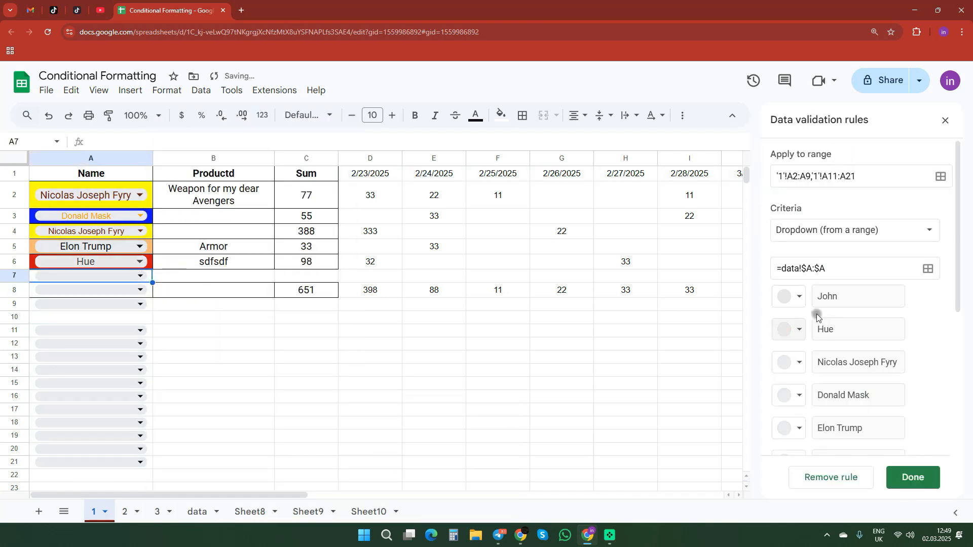
pyautogui.click(795, 297)
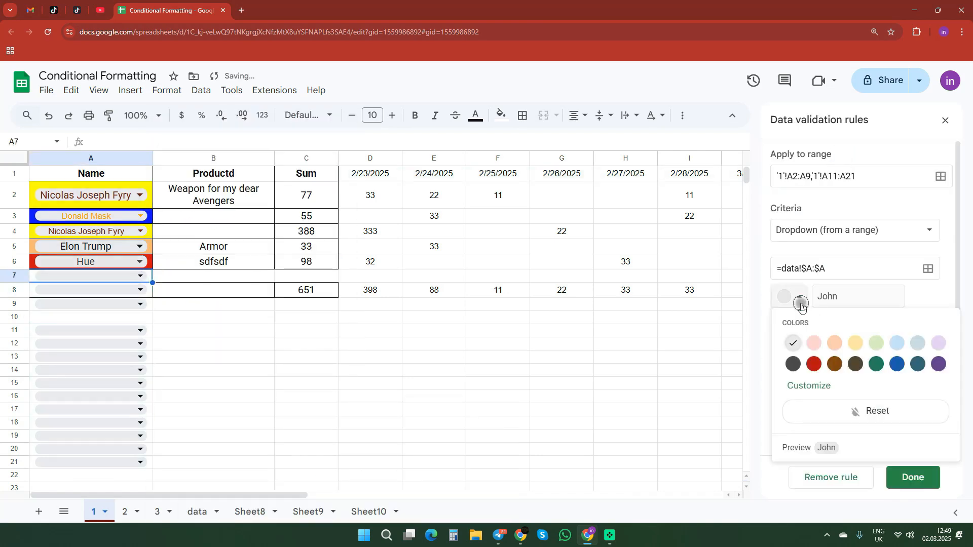
pyautogui.click(817, 361)
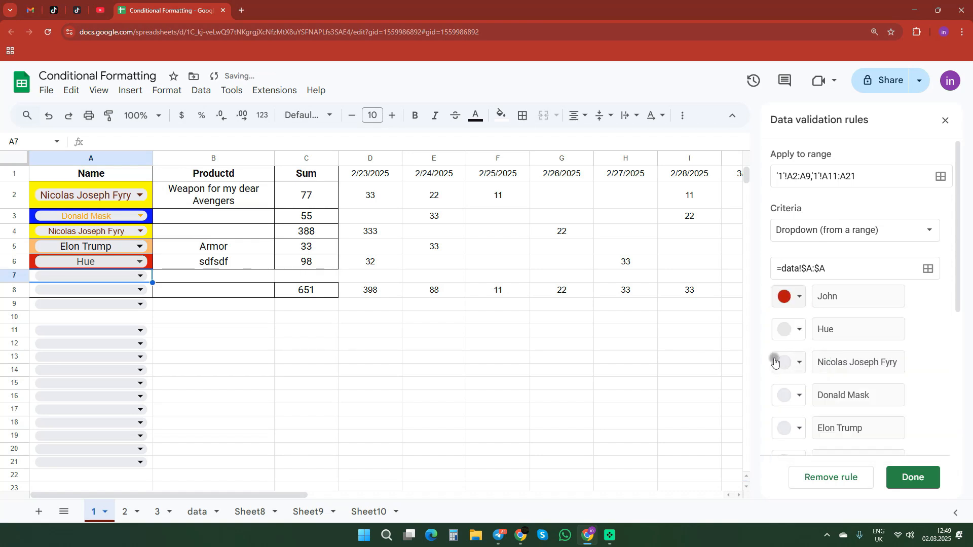
pyautogui.click(798, 330)
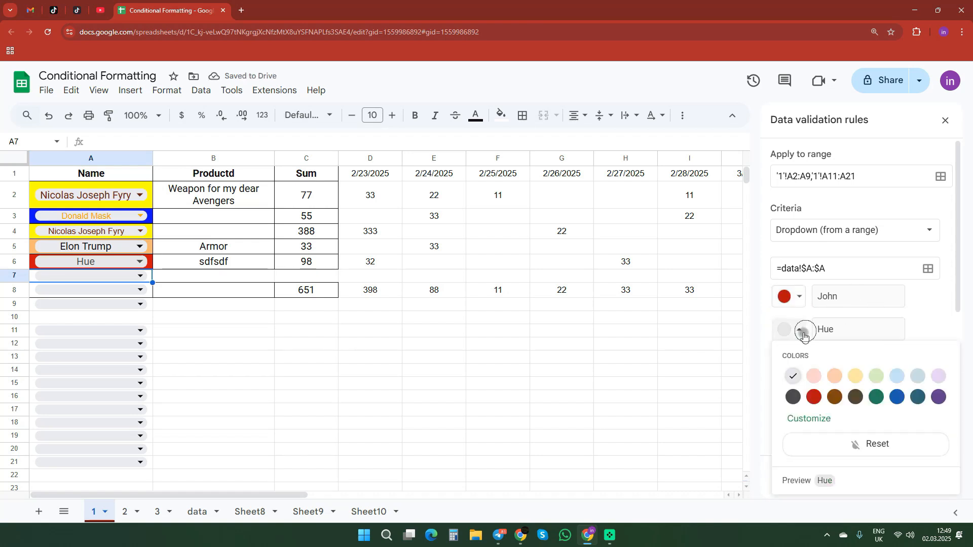
pyautogui.click(862, 379)
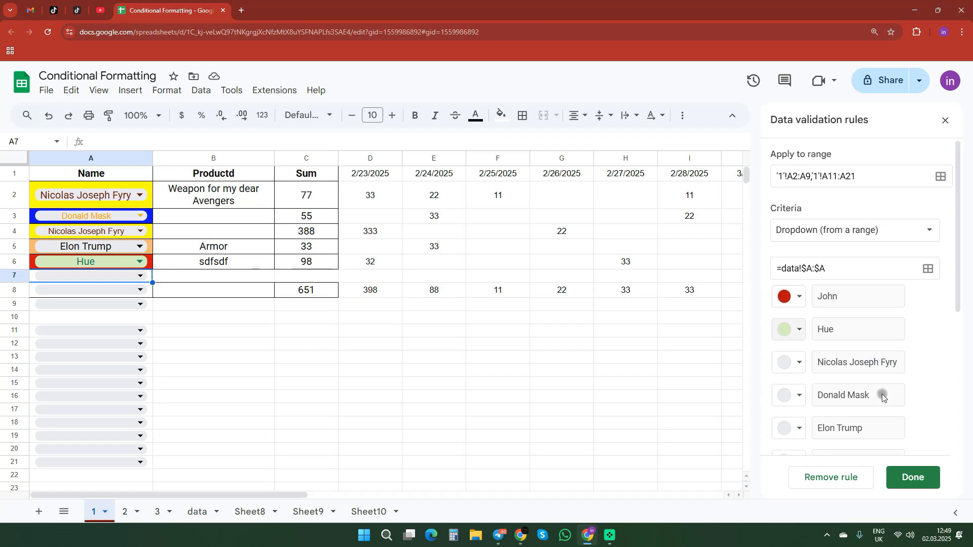
pyautogui.click(787, 299)
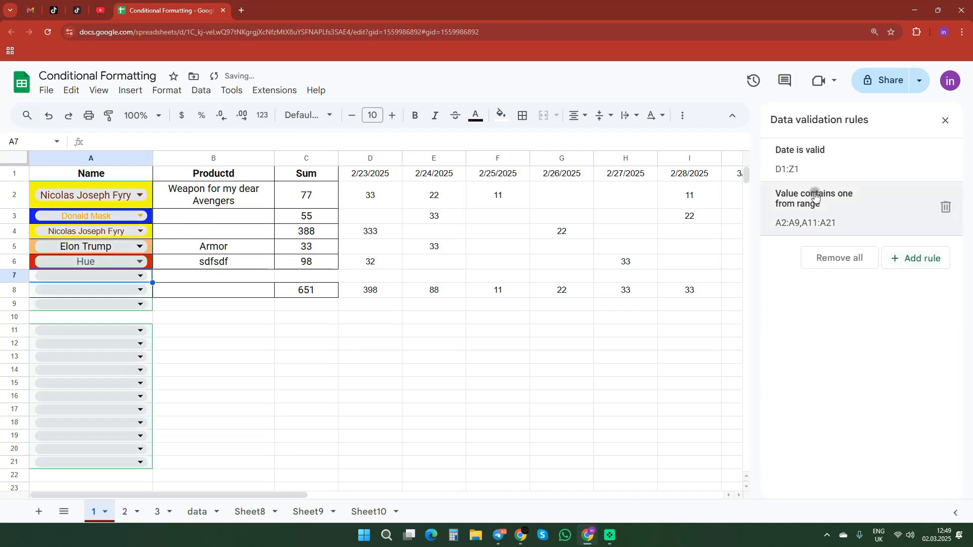
pyautogui.click(943, 122)
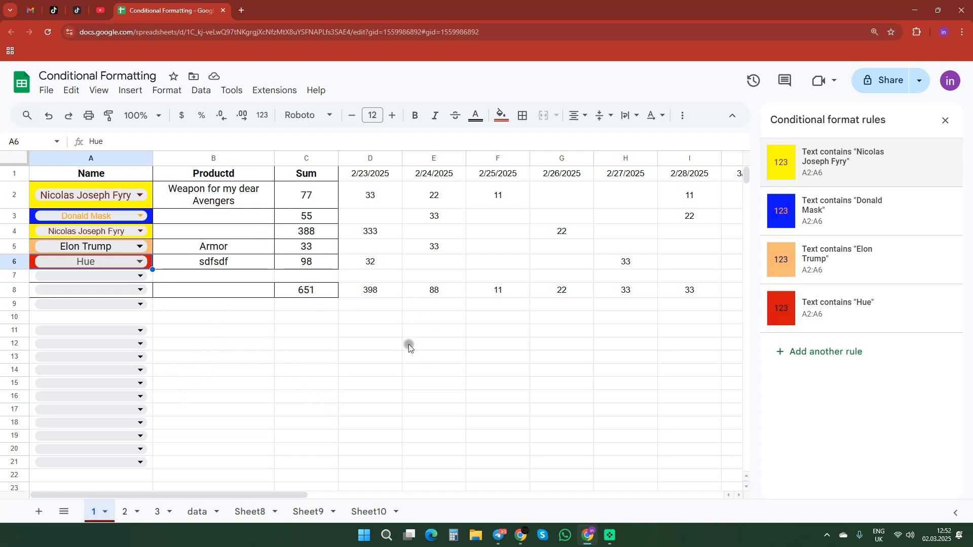
# - Close the conditional format rules and examine the daily values in D2:J6 against the row sums in C2:C6
pyautogui.click(945, 120)
pyautogui.click(565, 205)
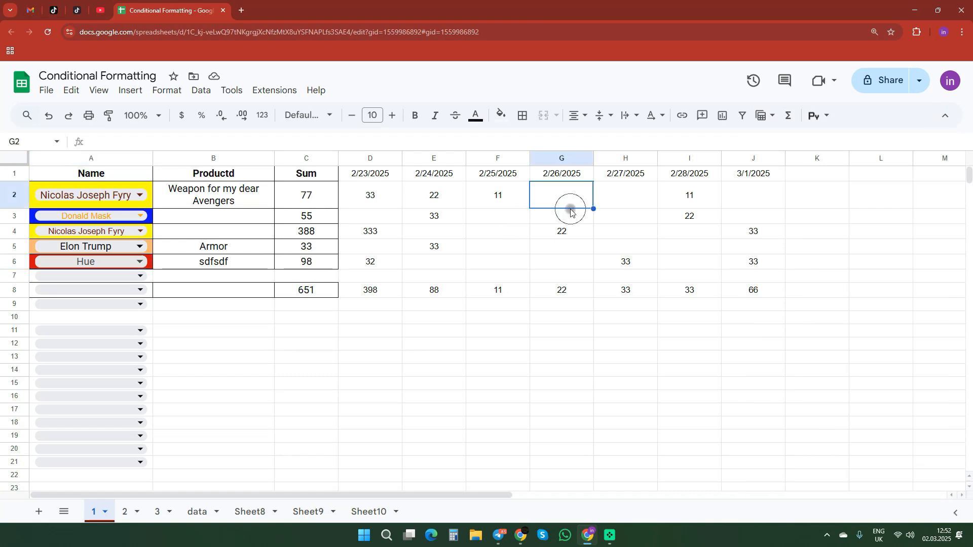
pyautogui.moveTo(369, 192); pyautogui.dragTo(745, 263)
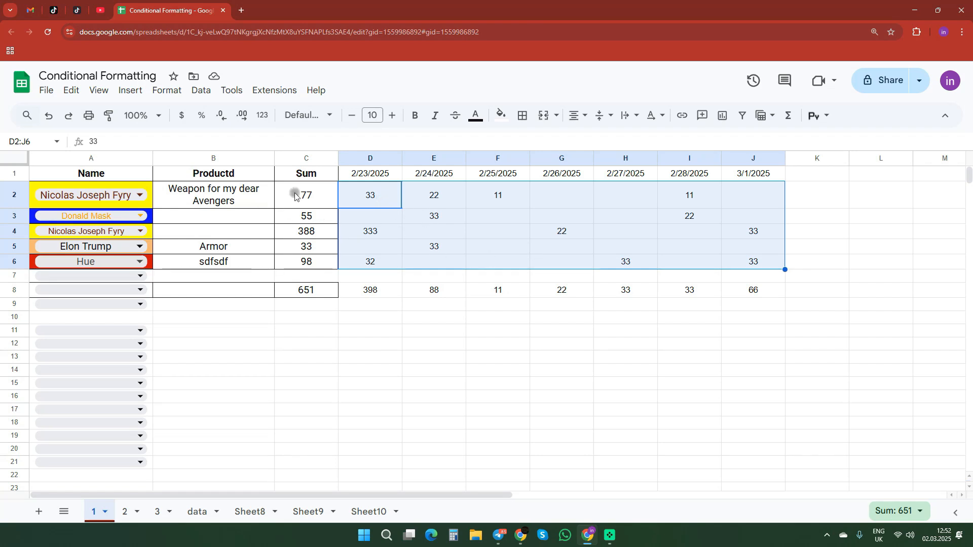
pyautogui.click(317, 206)
pyautogui.moveTo(316, 206); pyautogui.dragTo(309, 272)
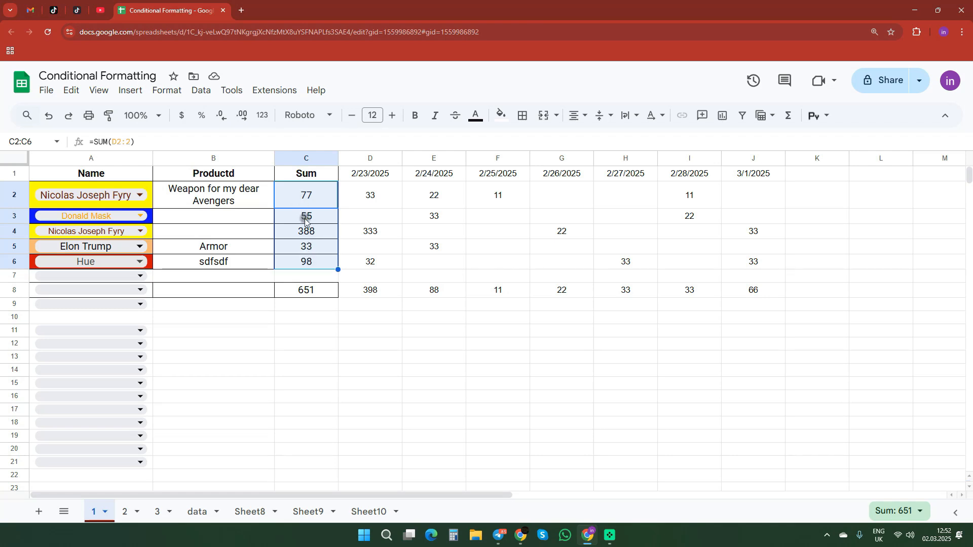
pyautogui.click(309, 196)
pyautogui.moveTo(304, 198); pyautogui.dragTo(304, 261)
pyautogui.moveTo(371, 195); pyautogui.dragTo(753, 257)
pyautogui.click(312, 200)
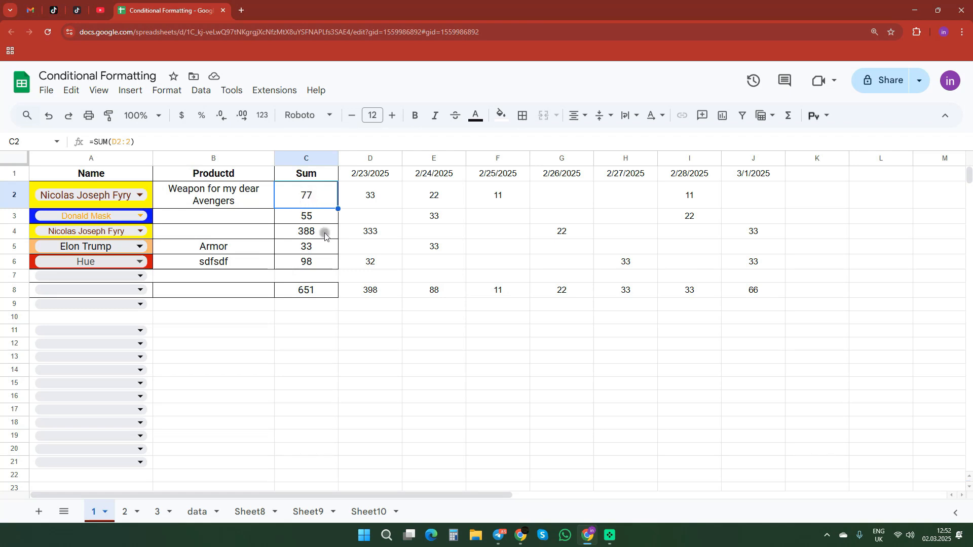
# - Create a conditional format rule for C1:C1001 that gives values greater than 999 a bright green fill
pyautogui.click(306, 159)
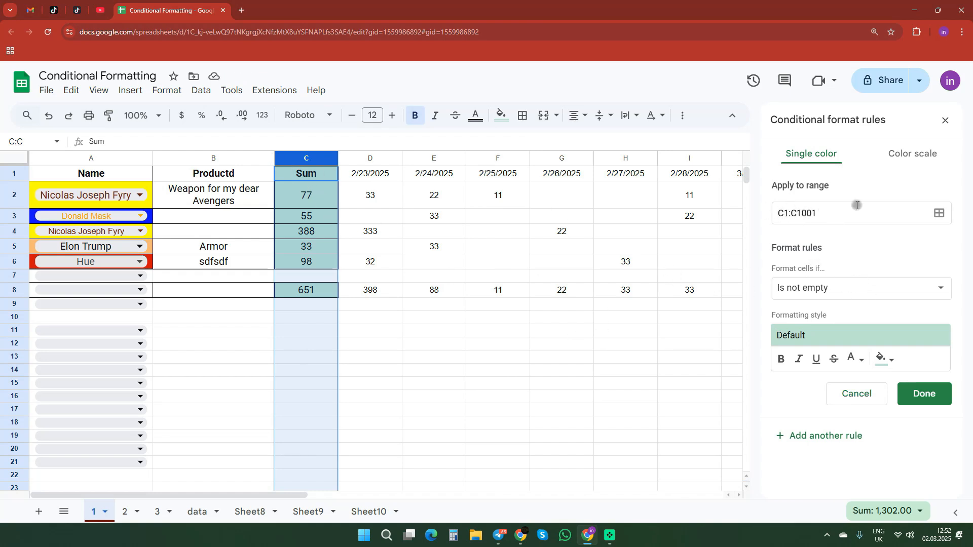
pyautogui.moveTo(747, 177)
pyautogui.mouseDown()
pyautogui.moveTo(734, 494)
pyautogui.moveTo(756, 278)
pyautogui.moveTo(750, 175)
pyautogui.mouseUp()
pyautogui.click(880, 288)
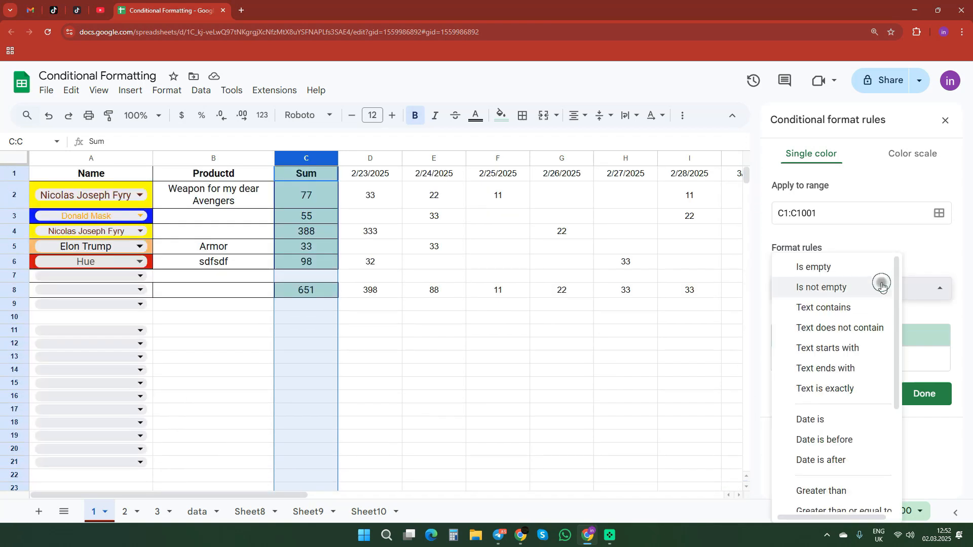
pyautogui.scroll(-3, 838, 385)
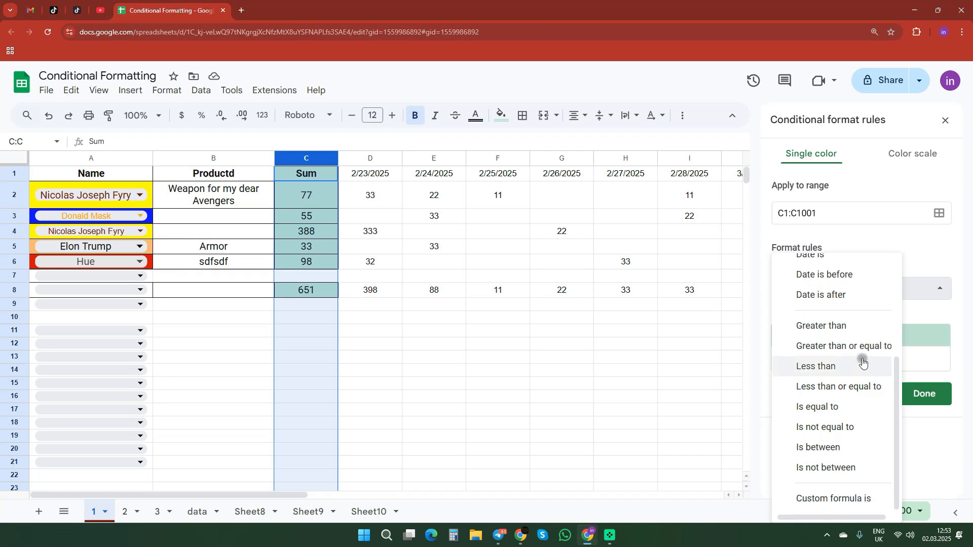
pyautogui.click(835, 330)
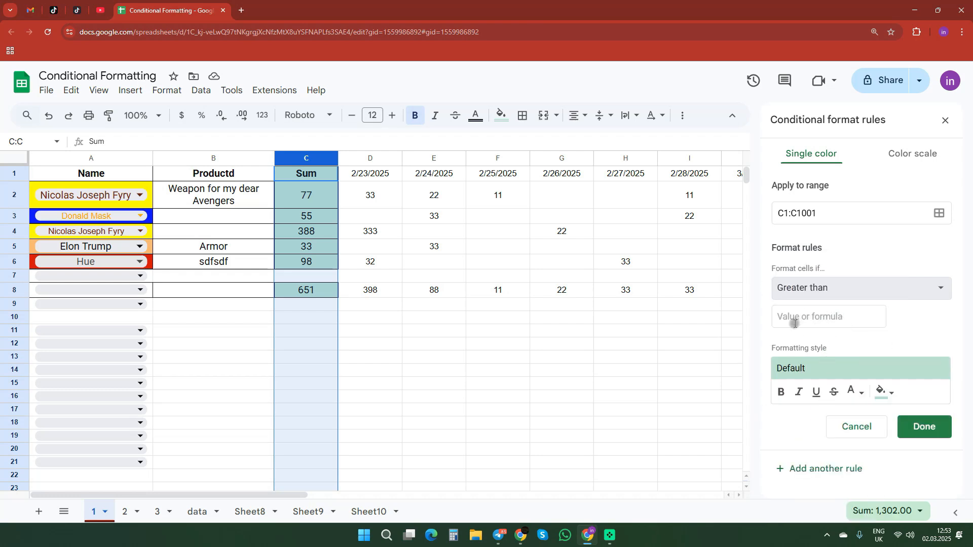
pyautogui.click(818, 315)
pyautogui.write('999')
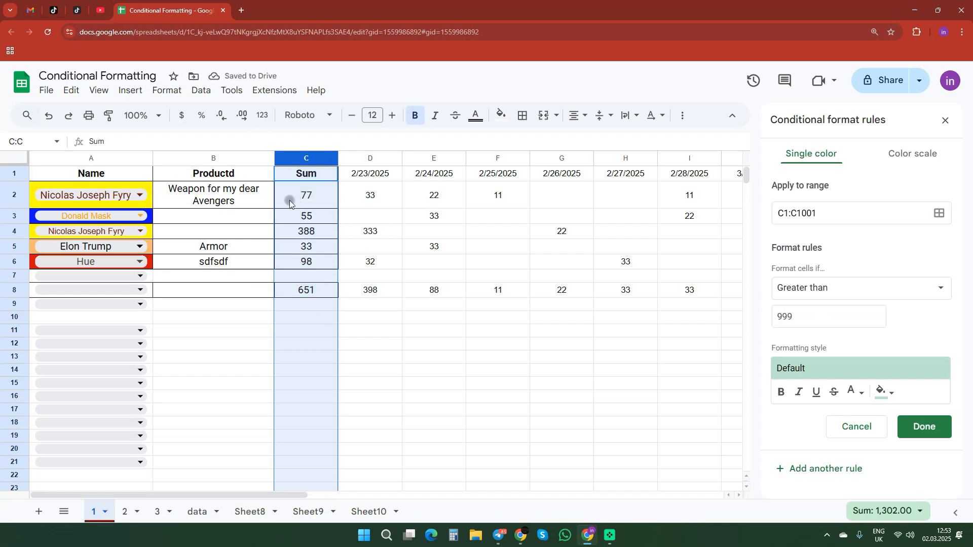
pyautogui.click(884, 393)
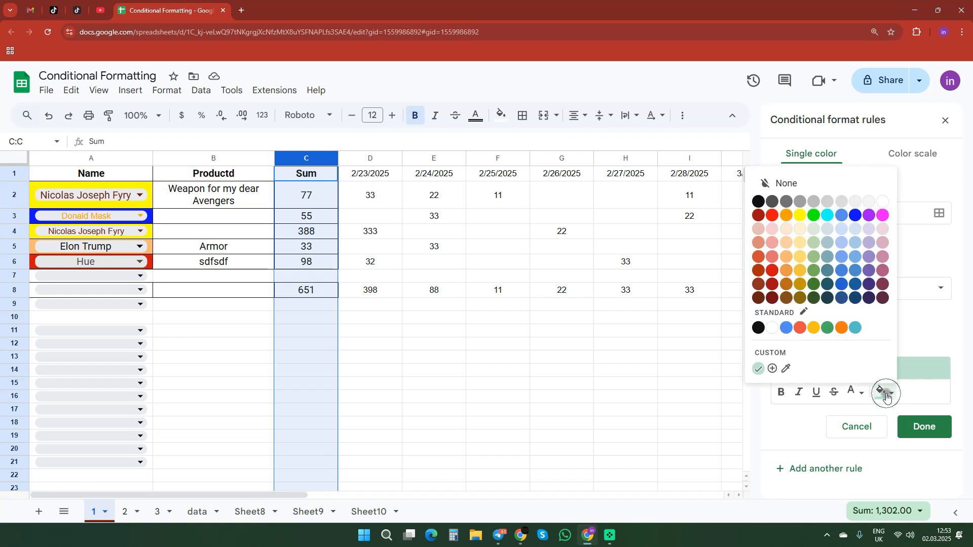
pyautogui.click(813, 216)
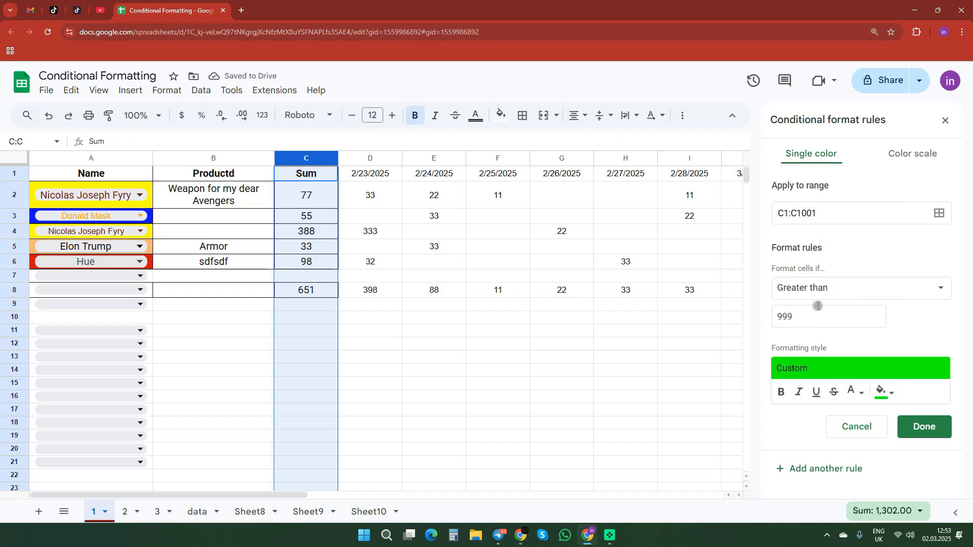
# - Test the Greater than rule by entering 5555 in G2 and checking the sum in C2
pyautogui.click(564, 194)
pyautogui.write('5555')
pyautogui.press('Return')
pyautogui.click(560, 197)
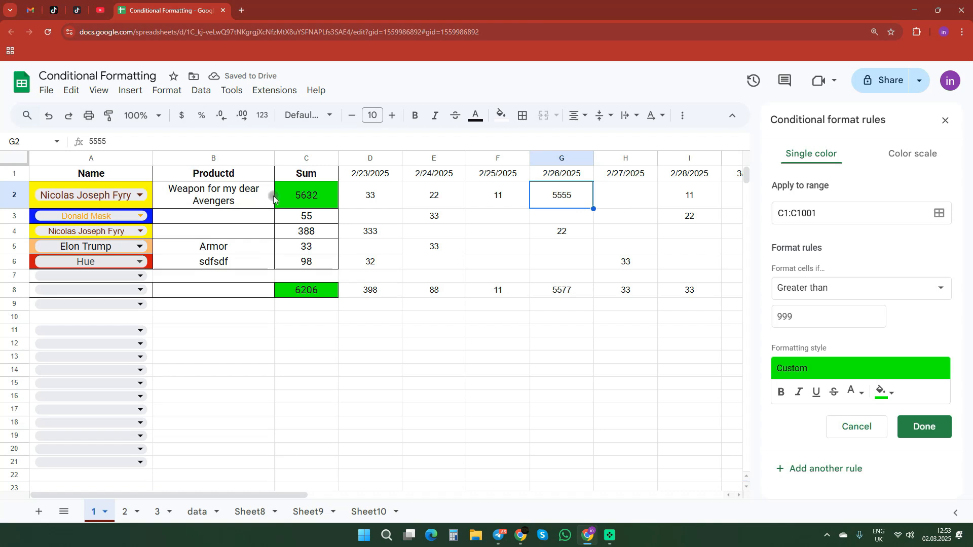
pyautogui.click(313, 197)
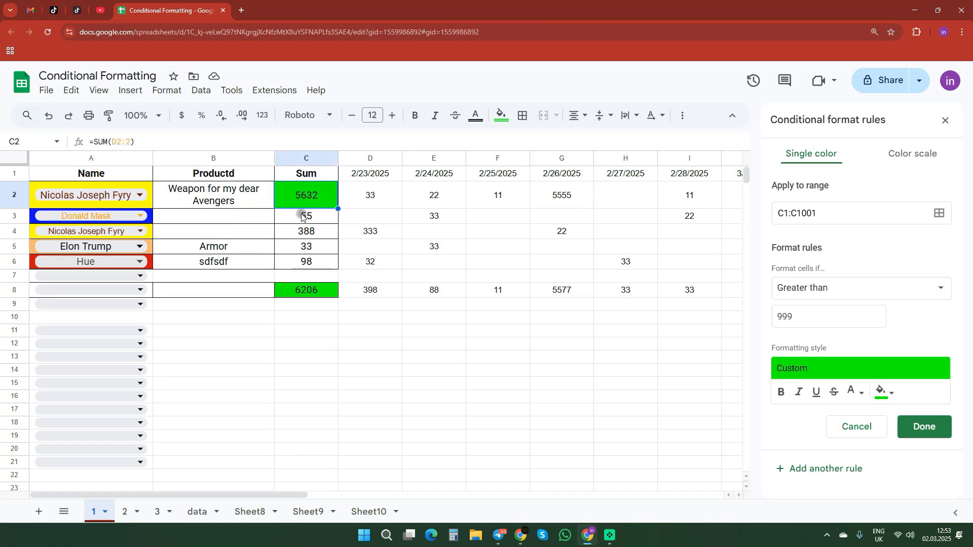
# - Set the value in G2 to 9 to test the rule with a small sum
pyautogui.click(561, 195)
pyautogui.write('9')
pyautogui.click(586, 234)
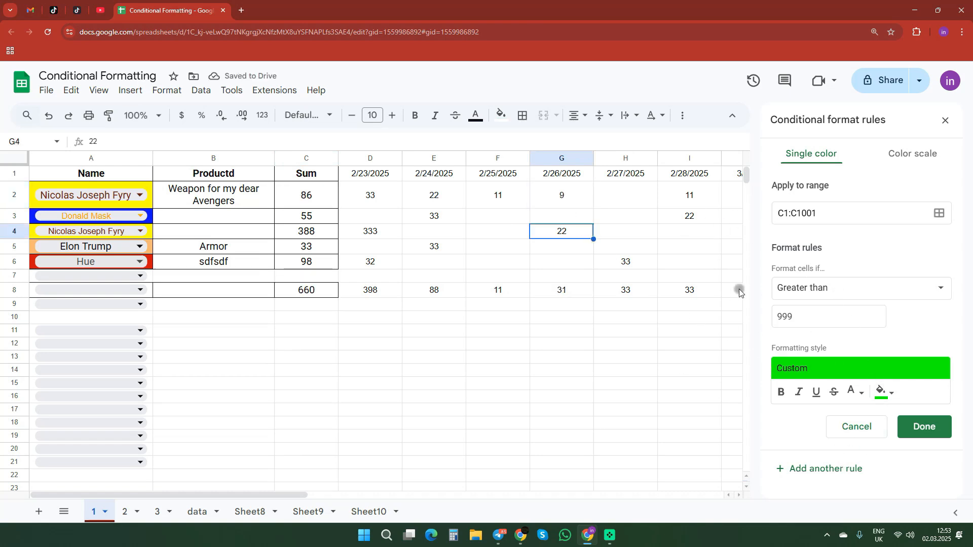
# - Add a second rule for C1:C1001 that gives values less than 999 a light grey fill
pyautogui.click(826, 470)
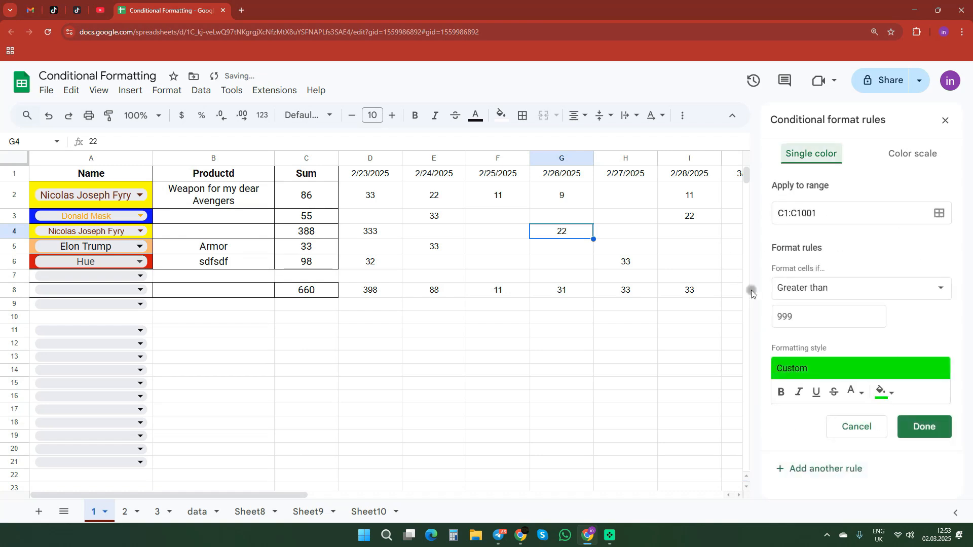
pyautogui.click(829, 299)
pyautogui.click(856, 328)
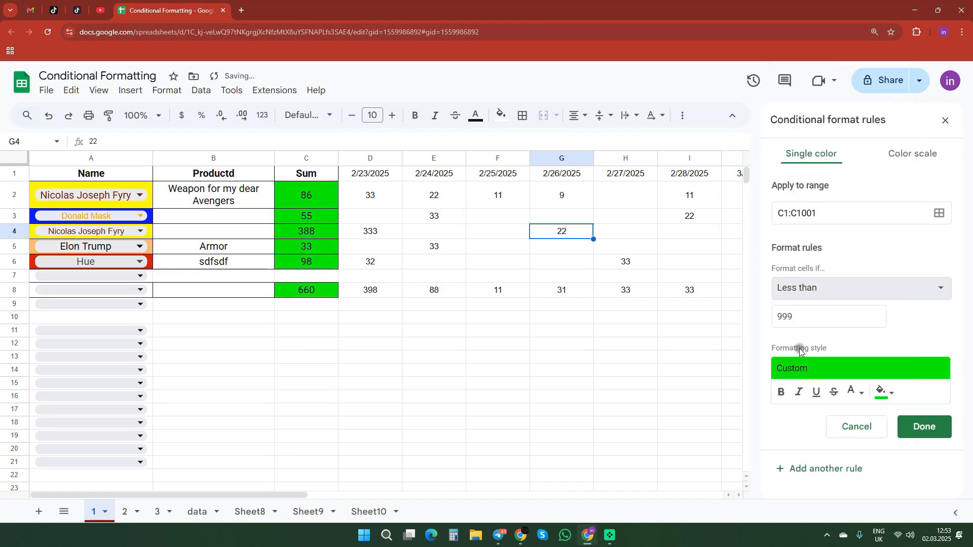
pyautogui.click(884, 393)
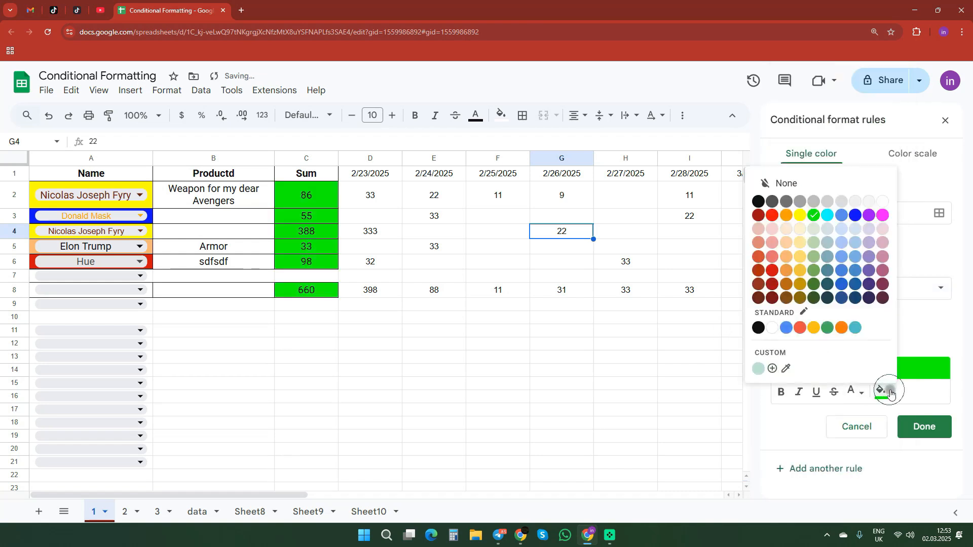
pyautogui.click(826, 202)
# - Add a third rule for C1:C1001 that gives values equal to 0 bold text and a red fill
pyautogui.click(844, 472)
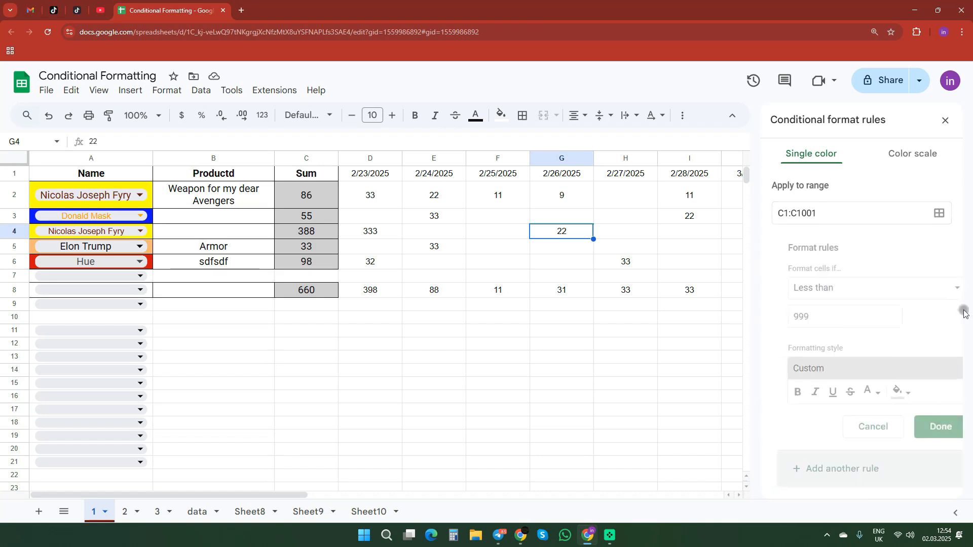
pyautogui.click(916, 292)
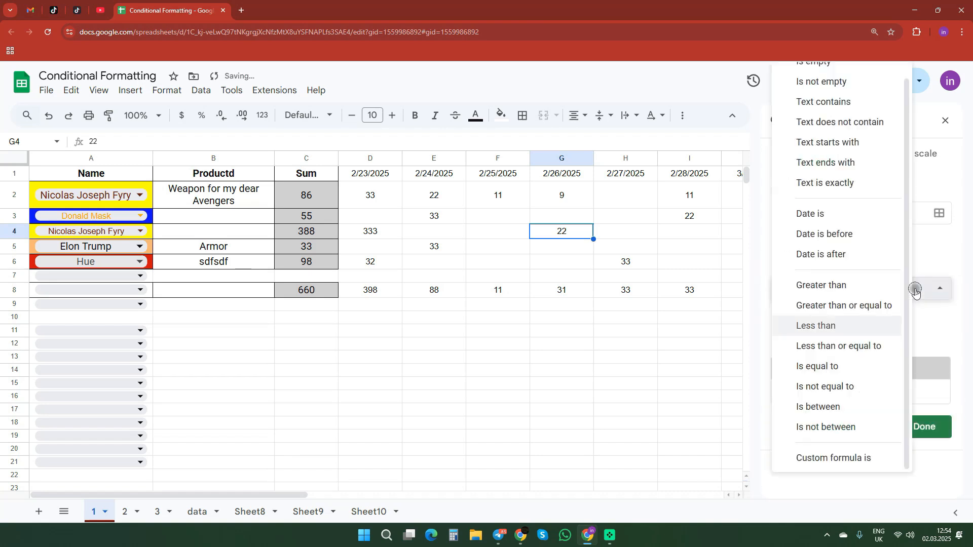
pyautogui.click(836, 365)
pyautogui.click(885, 389)
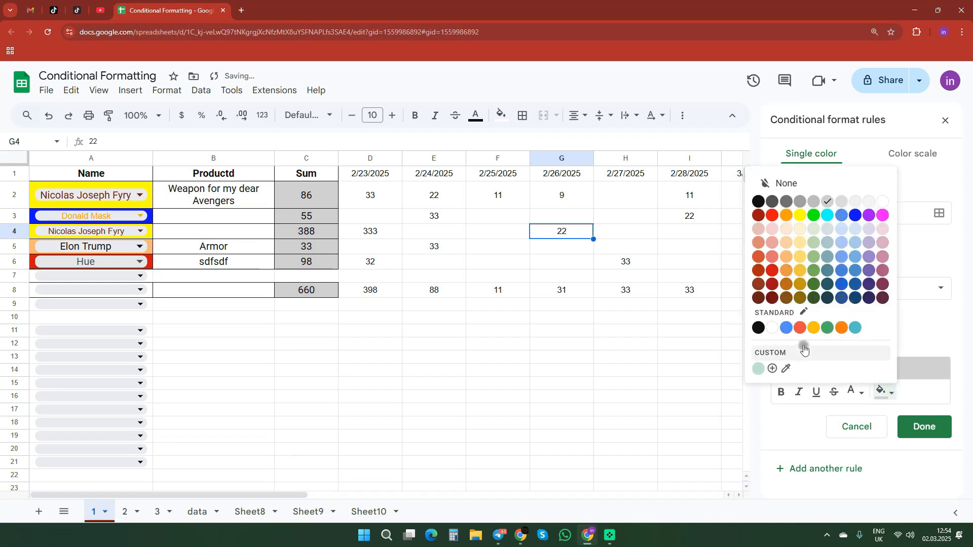
pyautogui.click(772, 216)
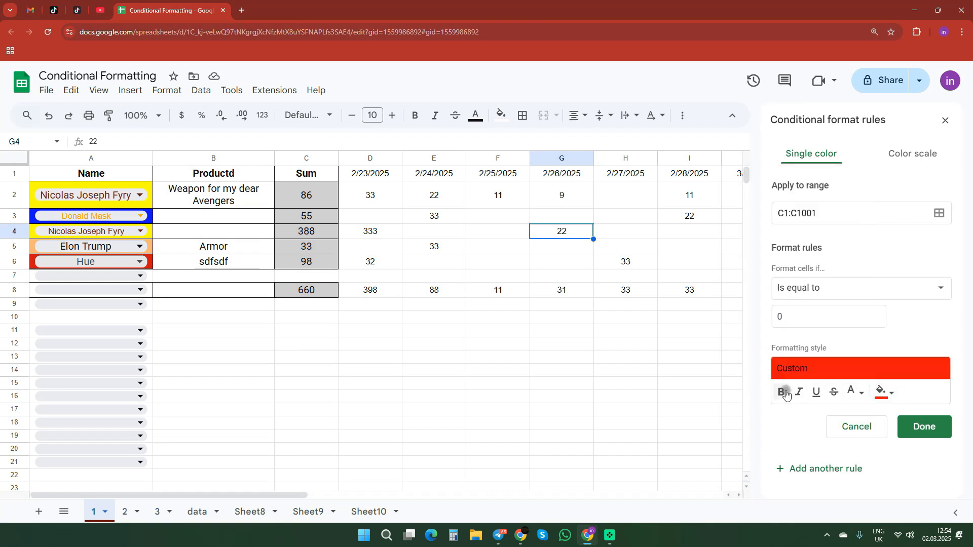
pyautogui.click(780, 391)
# - Clear the daily values in D6:J6 and check how the sum in C6 is formatted
pyautogui.moveTo(369, 262); pyautogui.dragTo(566, 260)
pyautogui.press('Delete')
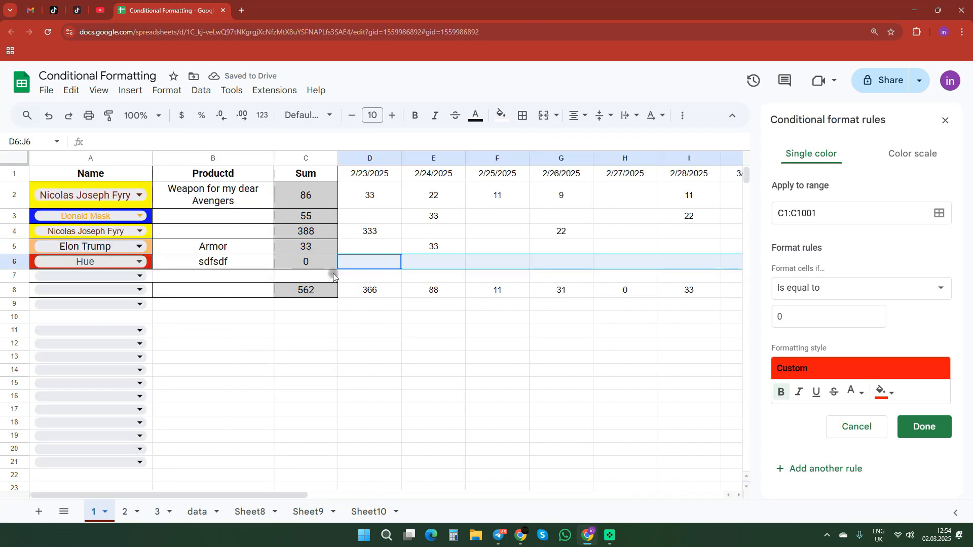
pyautogui.click(324, 267)
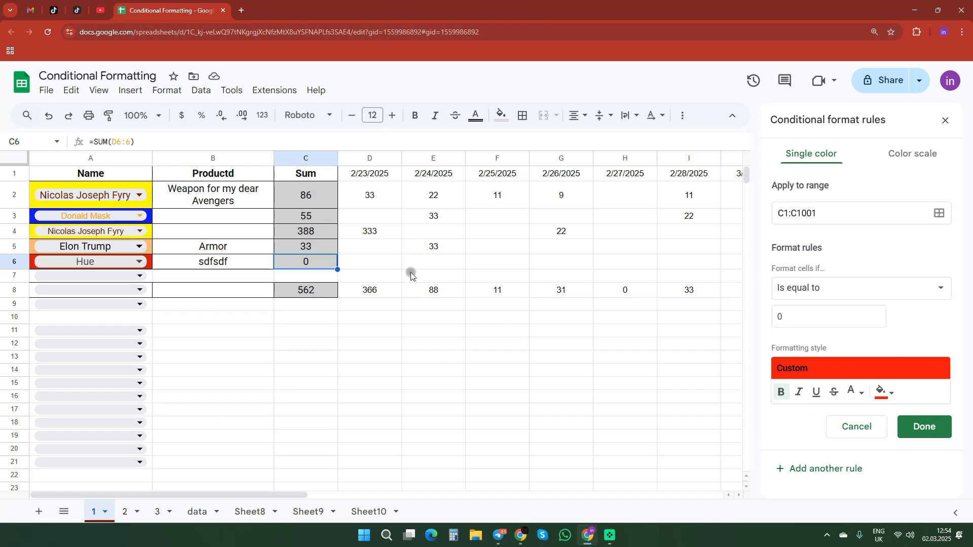
# - Save the equal-to-0 rule and move it above the less-than-999 rule in the rule order
pyautogui.click(927, 431)
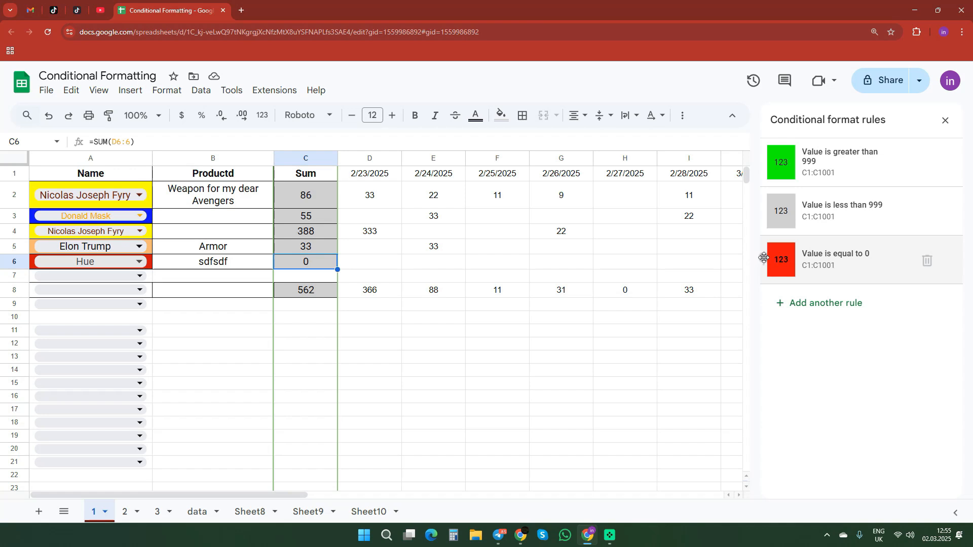
pyautogui.moveTo(765, 259); pyautogui.dragTo(765, 215)
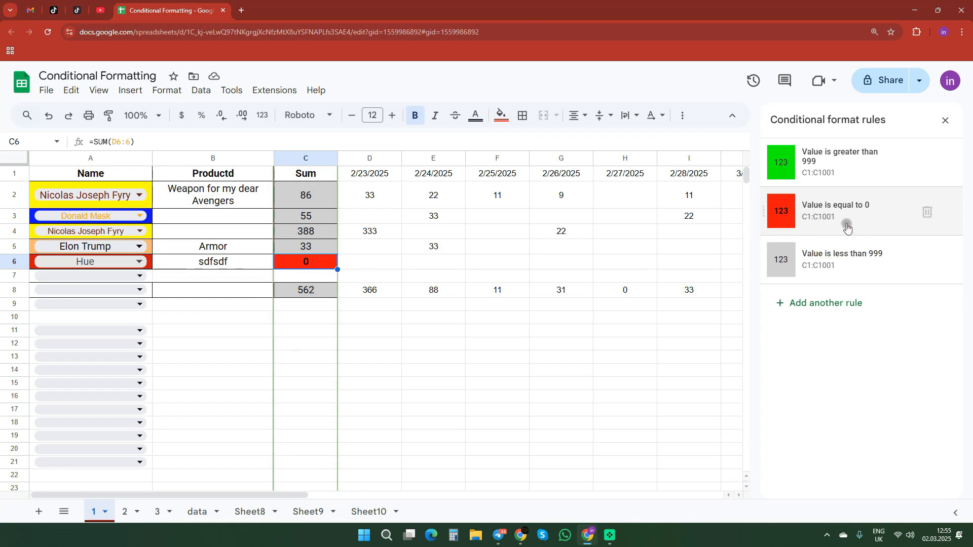
# - Enter 342 in H2 and 2324 in G5 to test the rules on the sums in column C
pyautogui.click(621, 197)
pyautogui.write('342')
pyautogui.click(606, 260)
pyautogui.click(561, 251)
pyautogui.write('2324')
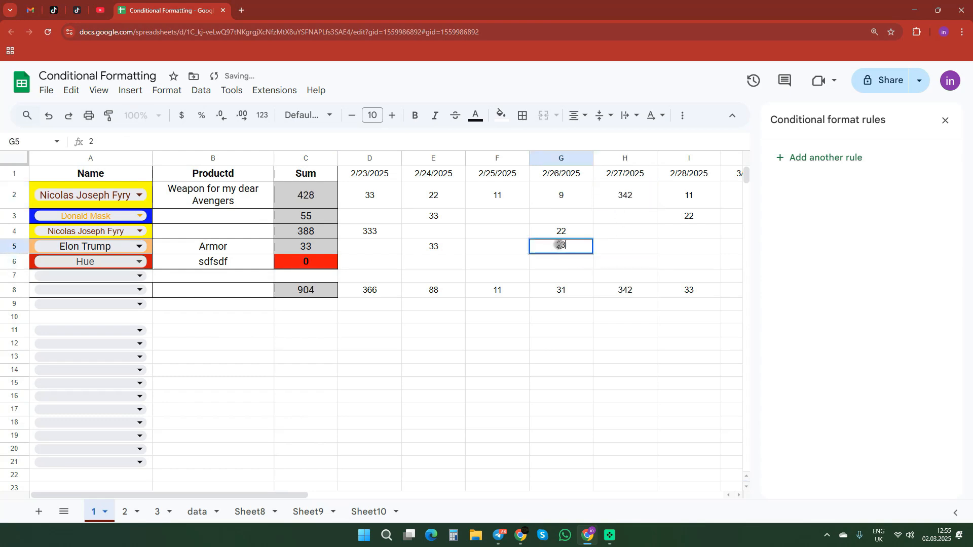
pyautogui.click(619, 246)
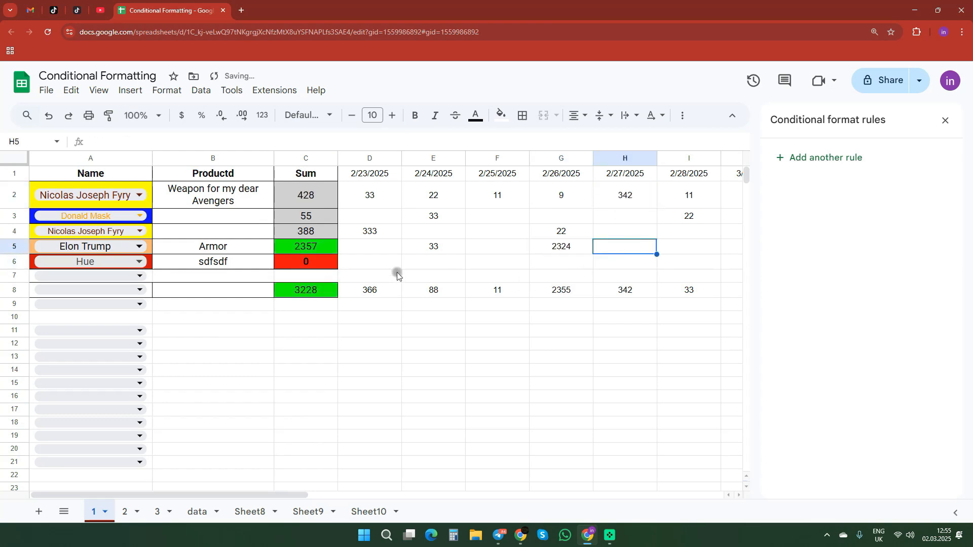
# - Enter 22 in F3 and 3334234 in H3 to test the rules on the sum in C3
pyautogui.click(495, 216)
pyautogui.write('22')
pyautogui.press('Return')
pyautogui.click(622, 217)
pyautogui.write('3334234')
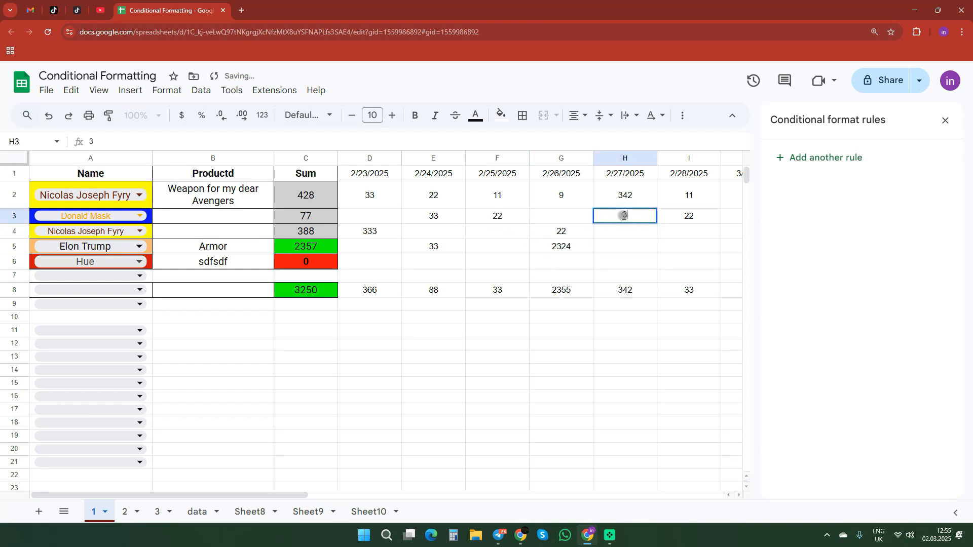